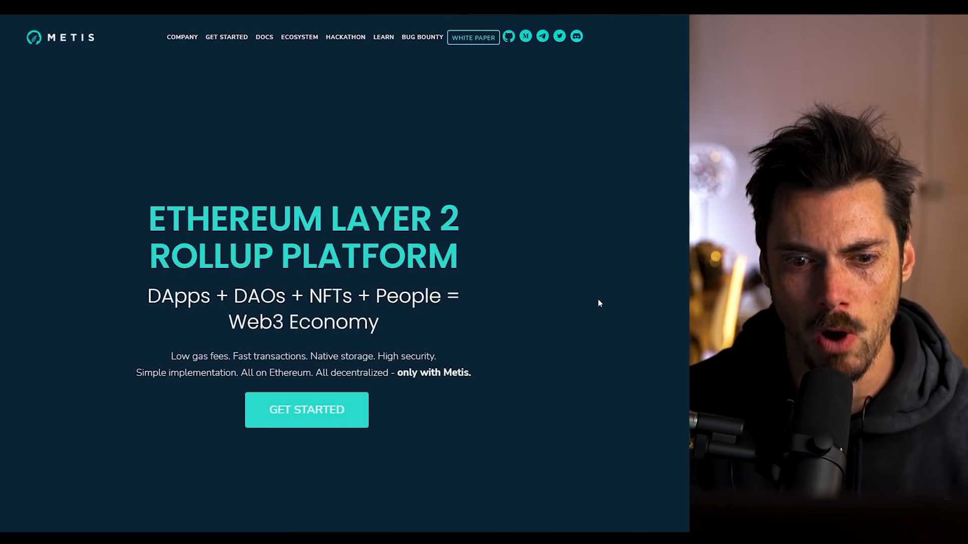
# Step: Review the Metis website's overview sections and the METIS price chart and market stats on CoinGecko
pyautogui.scroll(-10, 596, 299)
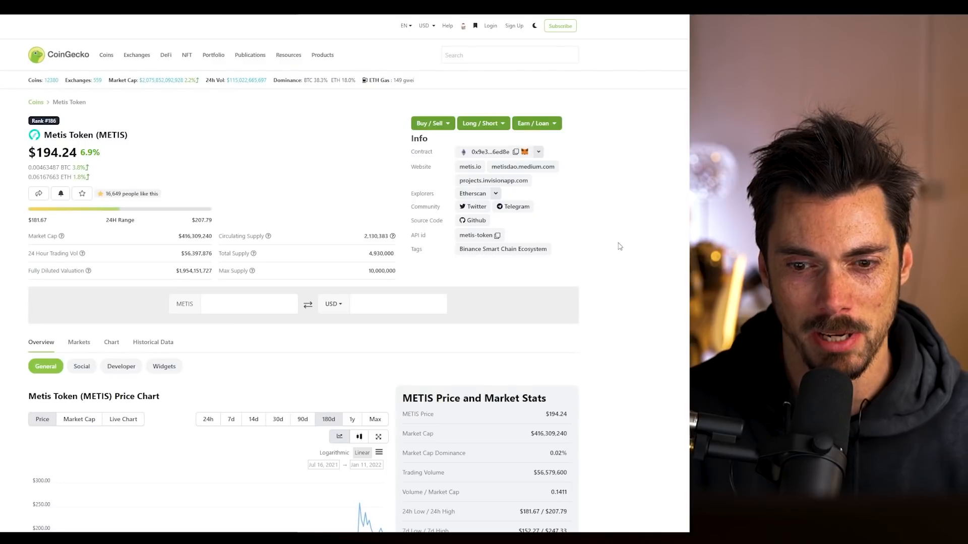
pyautogui.scroll(-3, 637, 266)
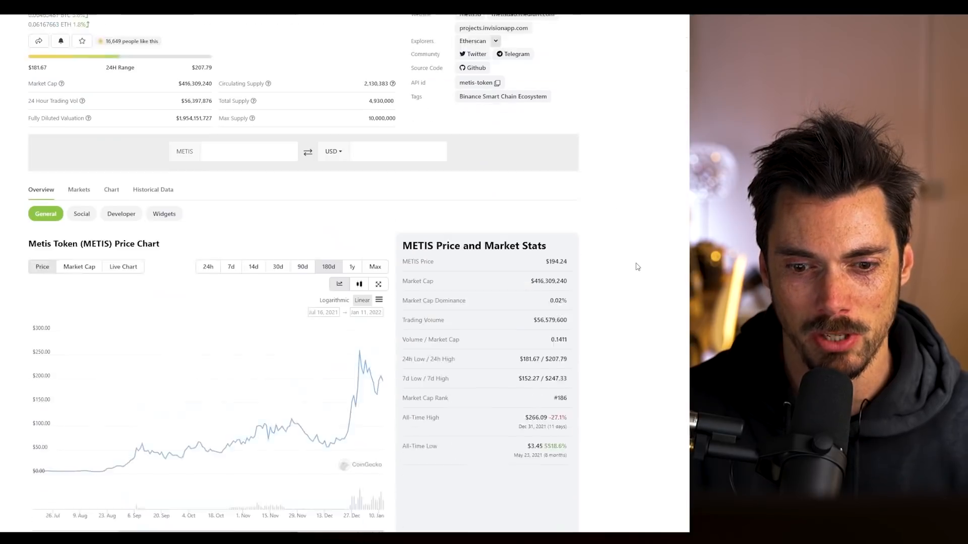
pyautogui.scroll(-1, 636, 267)
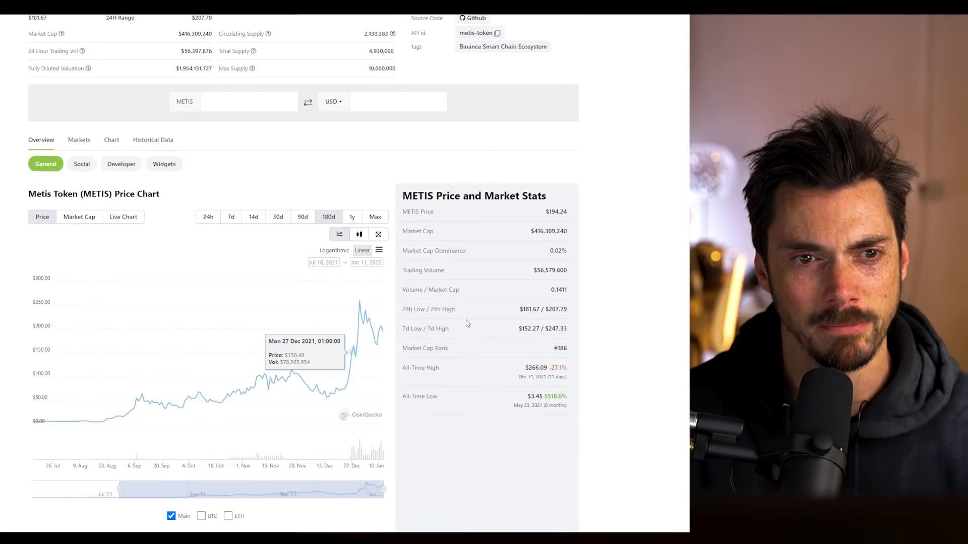
pyautogui.scroll(4, 676, 316)
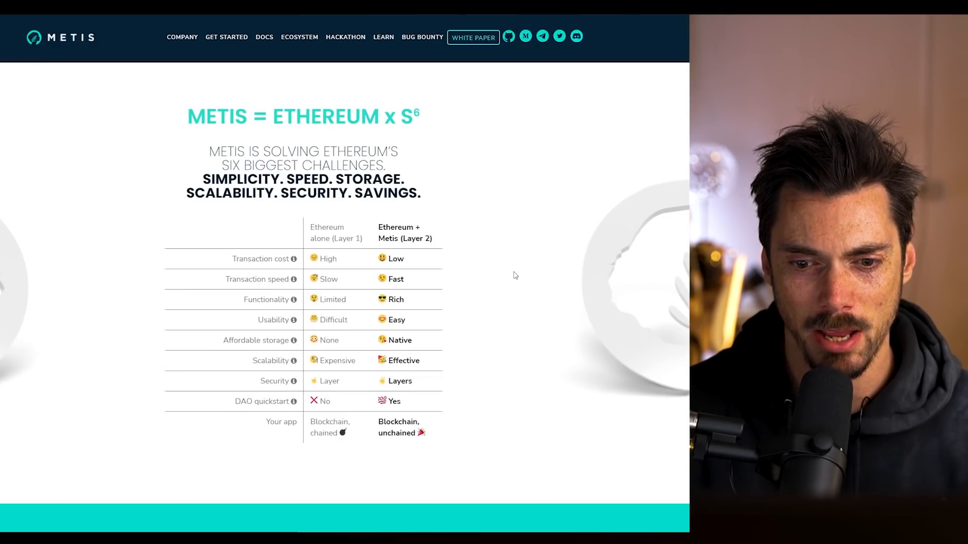
pyautogui.scroll(-10, 514, 275)
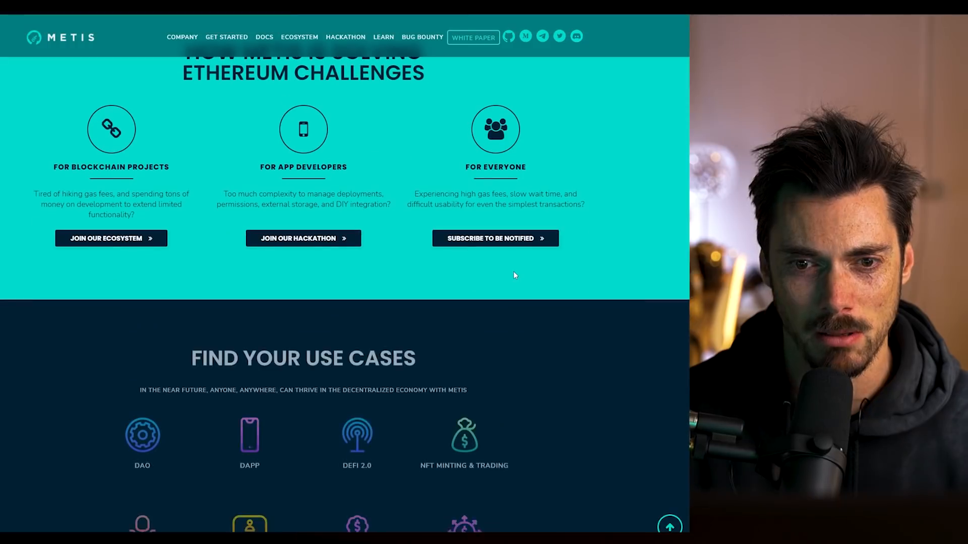
pyautogui.scroll(2, 543, 268)
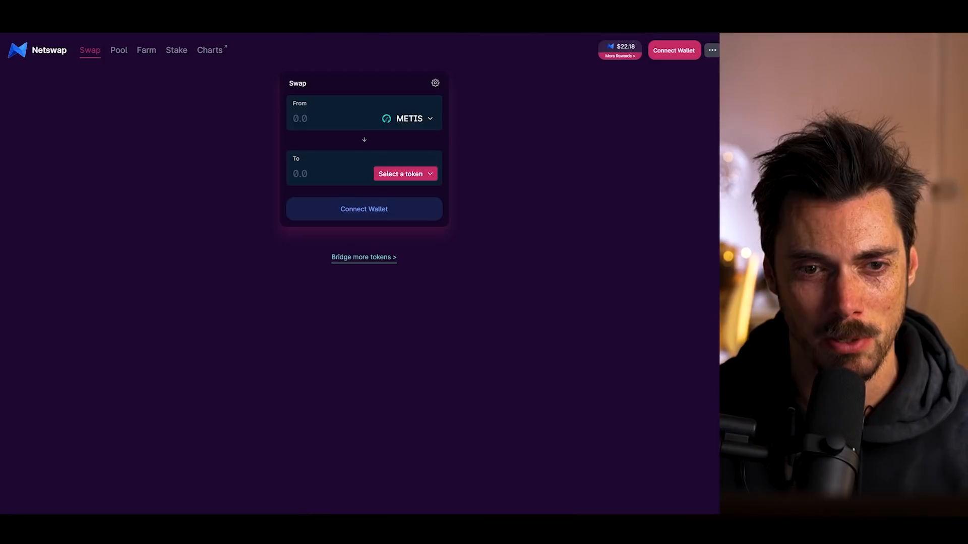
# Step: Examine Netswap's staking pool, all farms and 2x reward farms, and order the all-DEXes token list by liquidity
pyautogui.click(172, 50)
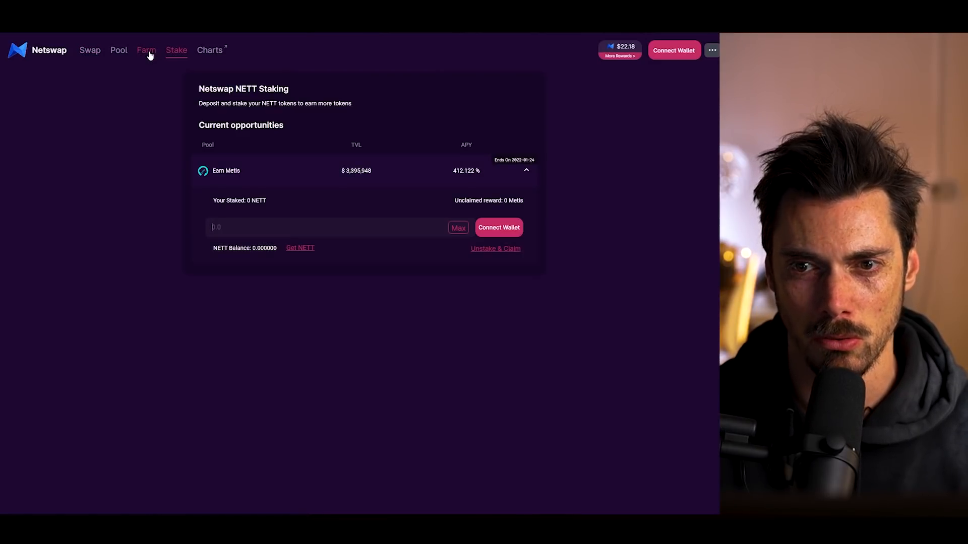
pyautogui.click(149, 54)
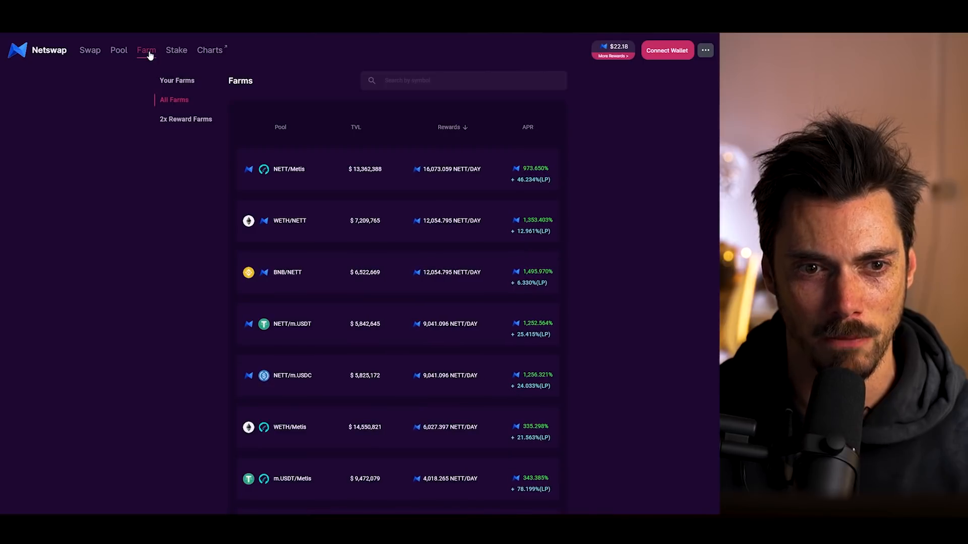
pyautogui.click(183, 120)
pyautogui.click(187, 106)
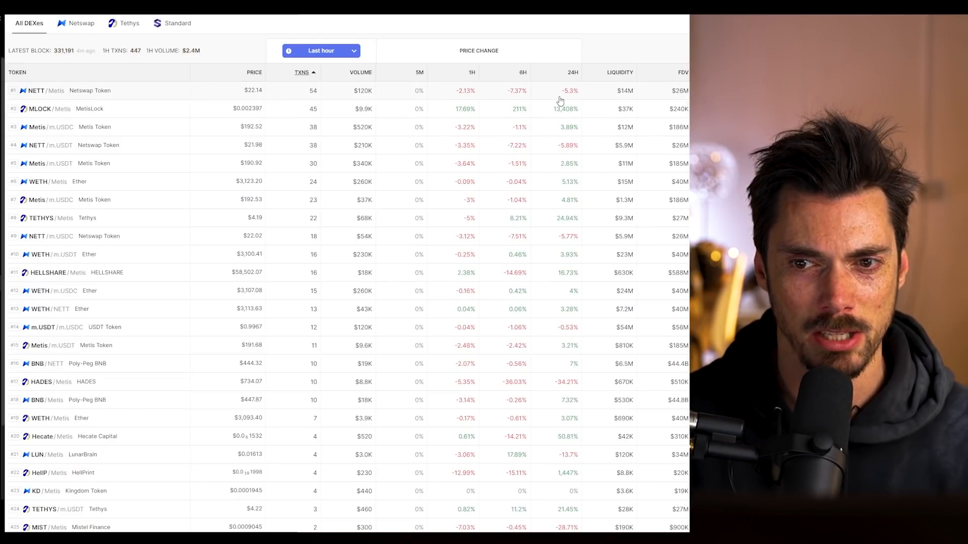
pyautogui.click(620, 73)
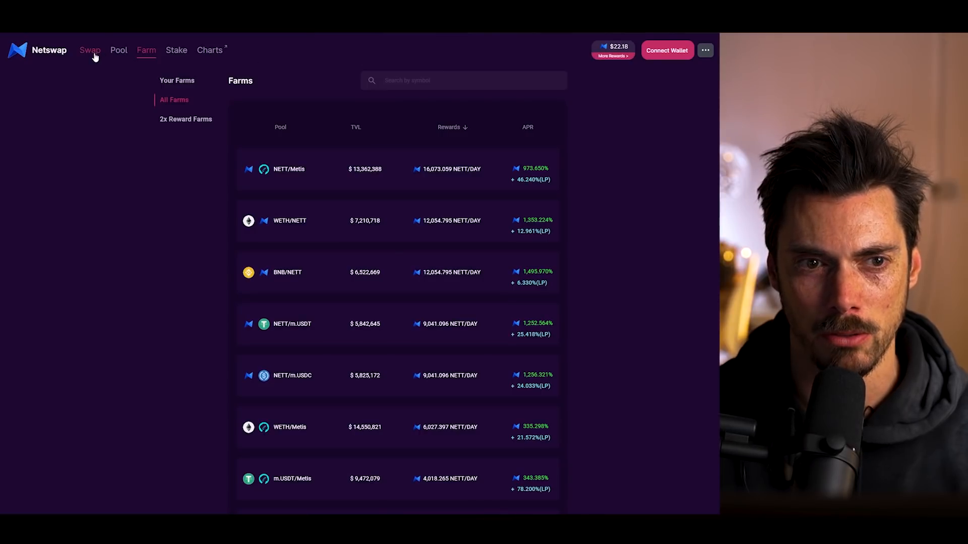
# Step: Connect the MetaMask wallet on Netswap's Swap page
pyautogui.click(95, 57)
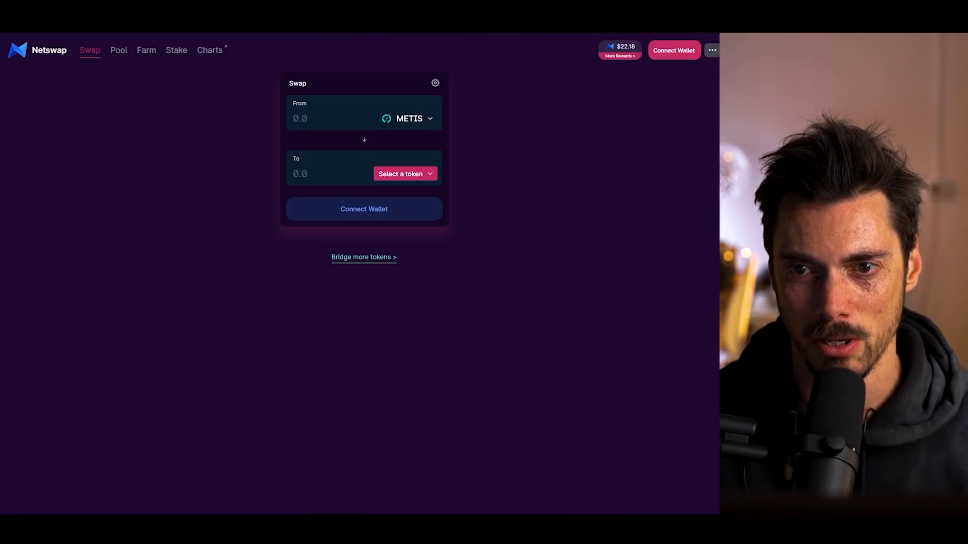
pyautogui.click(685, 57)
pyautogui.click(361, 271)
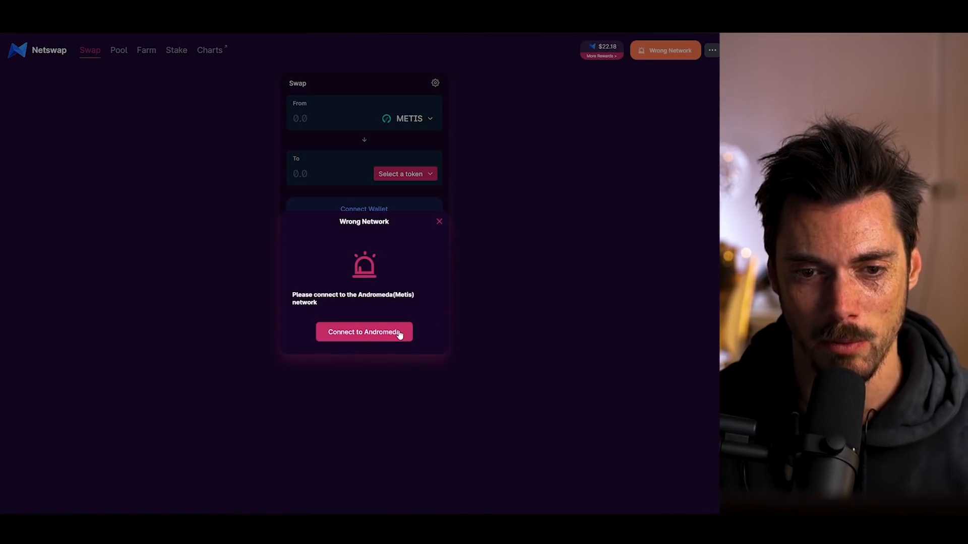
pyautogui.click(383, 339)
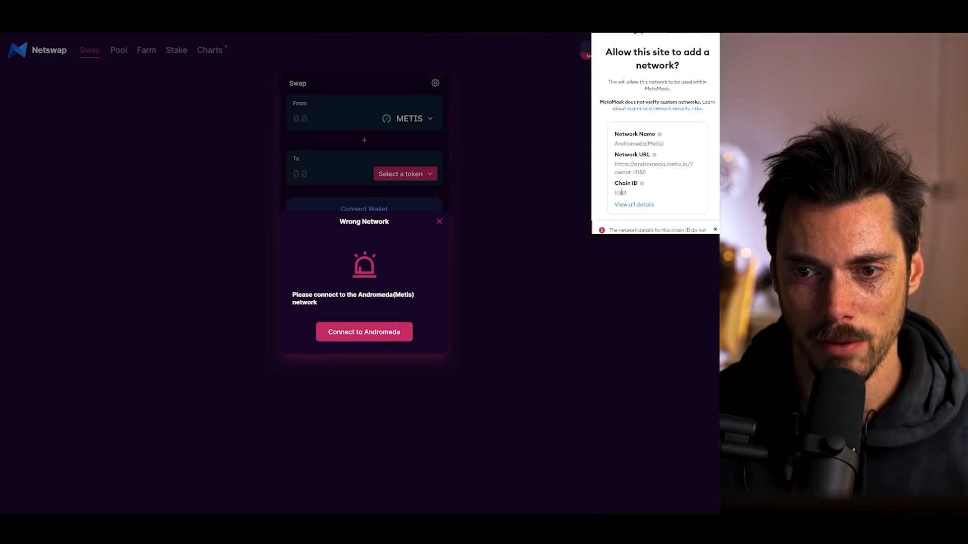
pyautogui.scroll(-2, 658, 211)
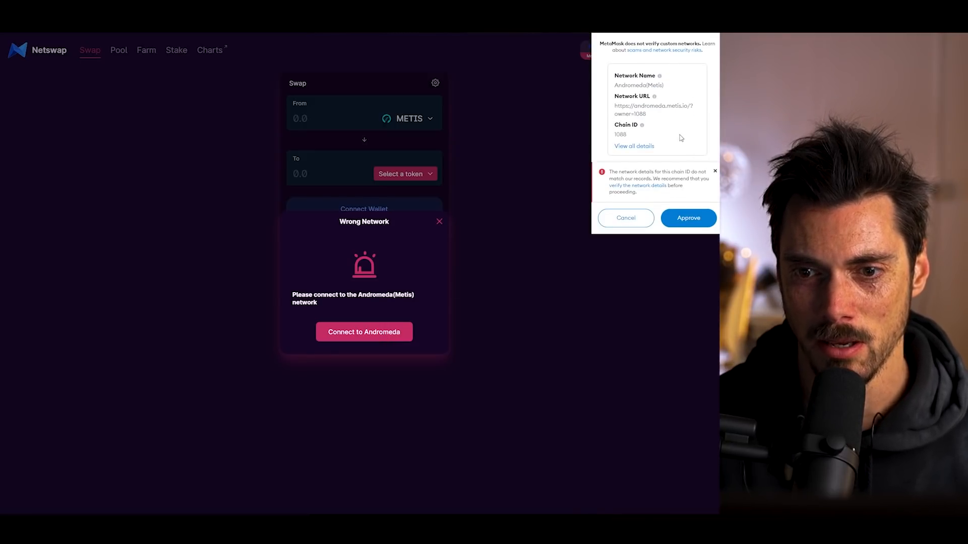
pyautogui.scroll(2, 687, 151)
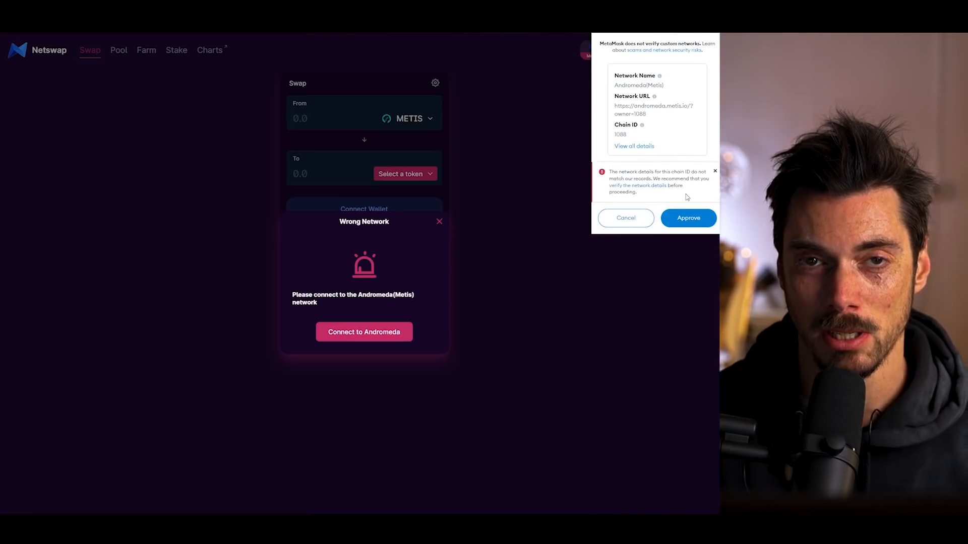
pyautogui.click(614, 220)
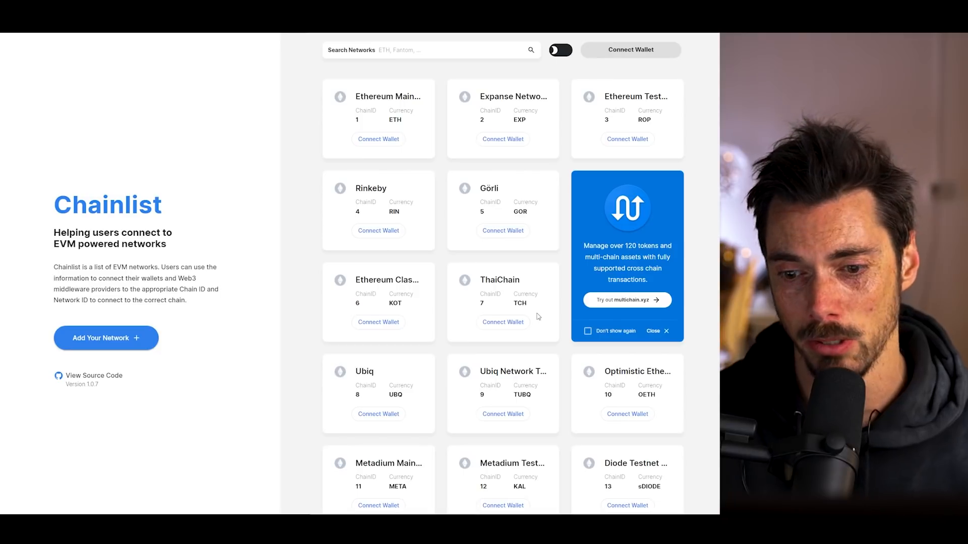
# Step: Switch to Chainlist and search its networks for metis
pyautogui.scroll(-4, 536, 317)
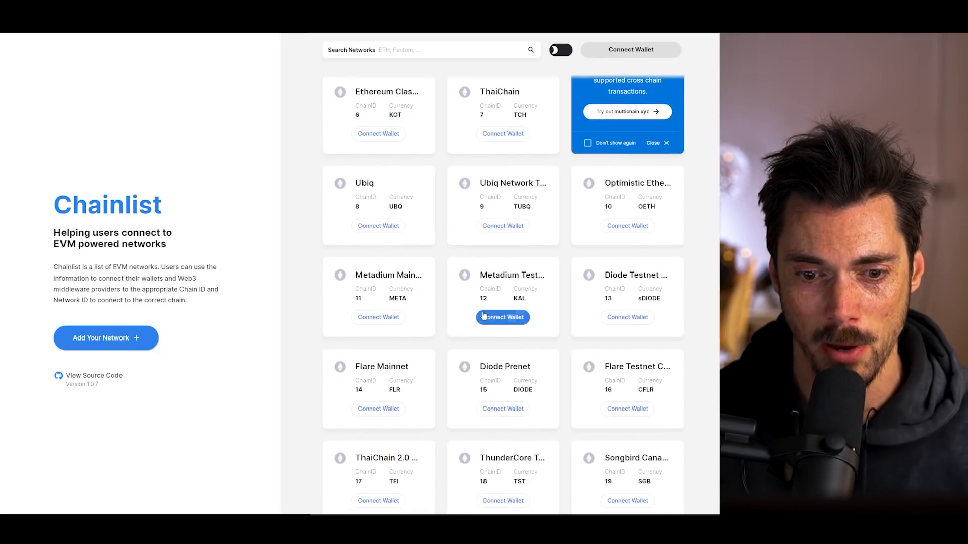
pyautogui.scroll(-4, 503, 317)
pyautogui.scroll(-10, 584, 299)
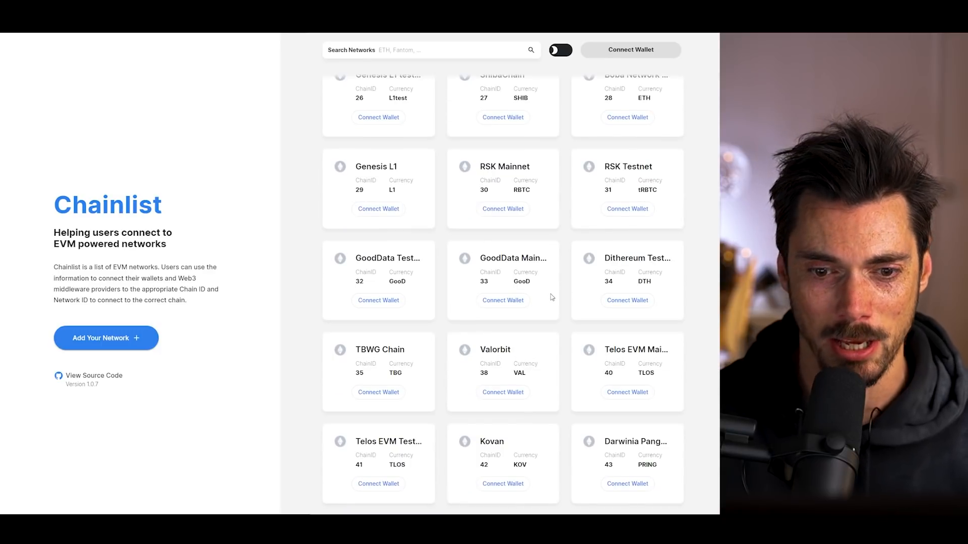
pyautogui.scroll(15, 552, 297)
pyautogui.click(418, 49)
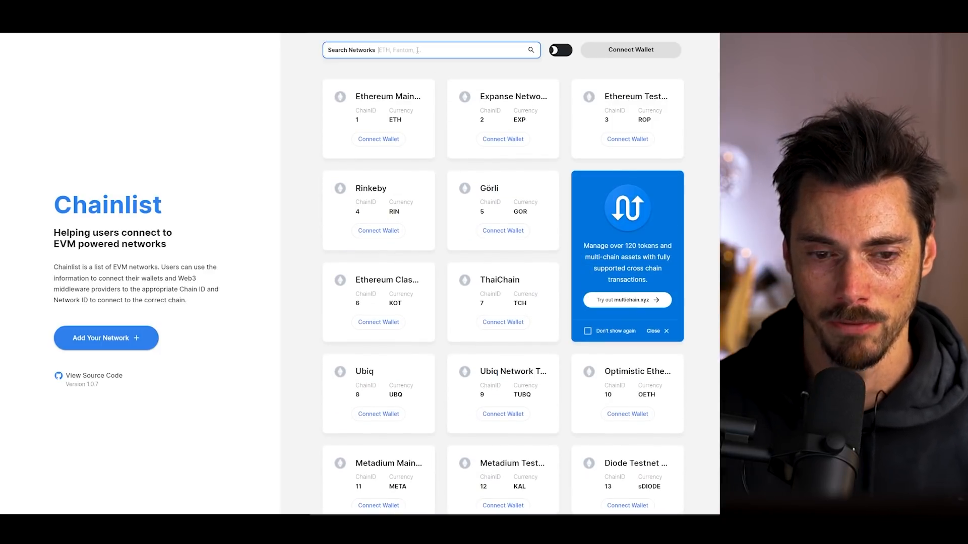
pyautogui.write('metis')
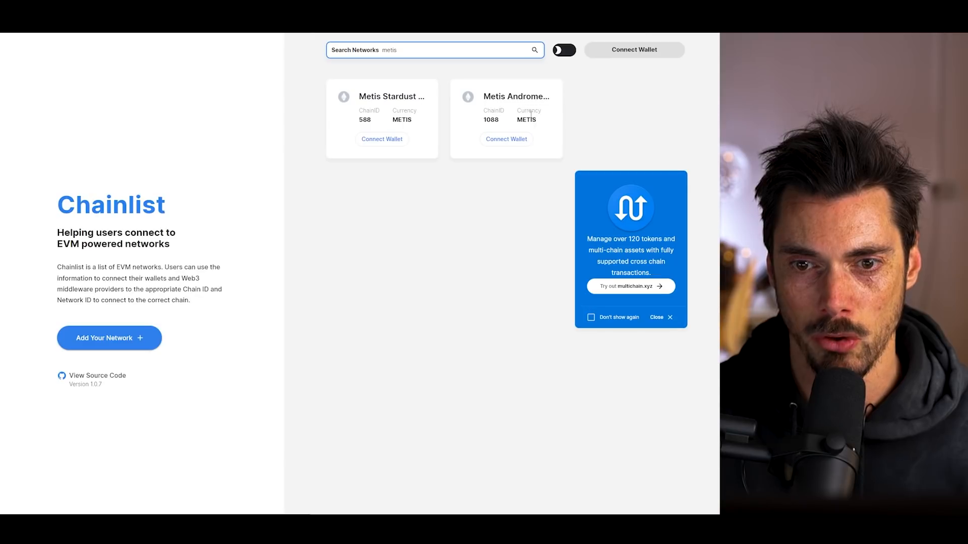
# Step: Connect the MetaMask wallet to Chainlist from the Metis Andromeda network with chain ID 1088
pyautogui.click(516, 141)
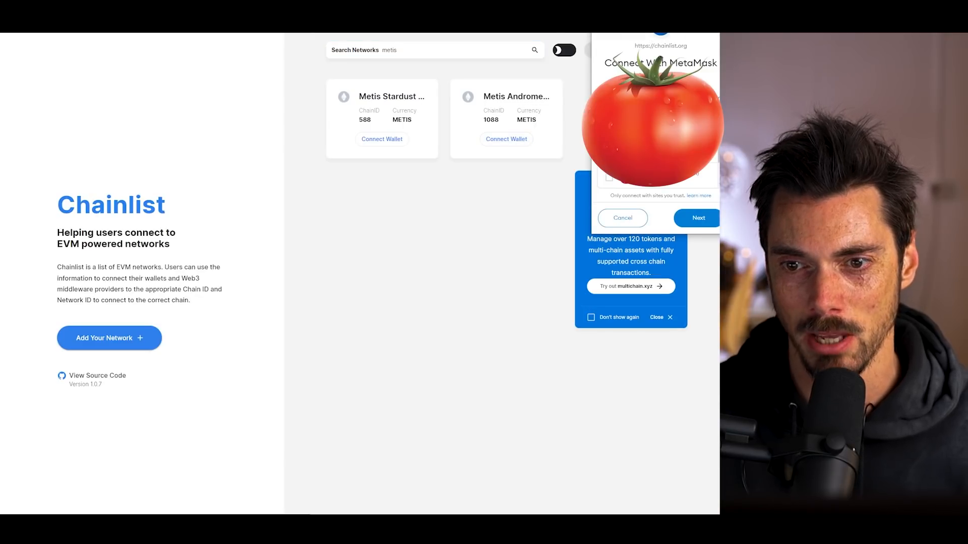
pyautogui.click(696, 219)
pyautogui.click(698, 220)
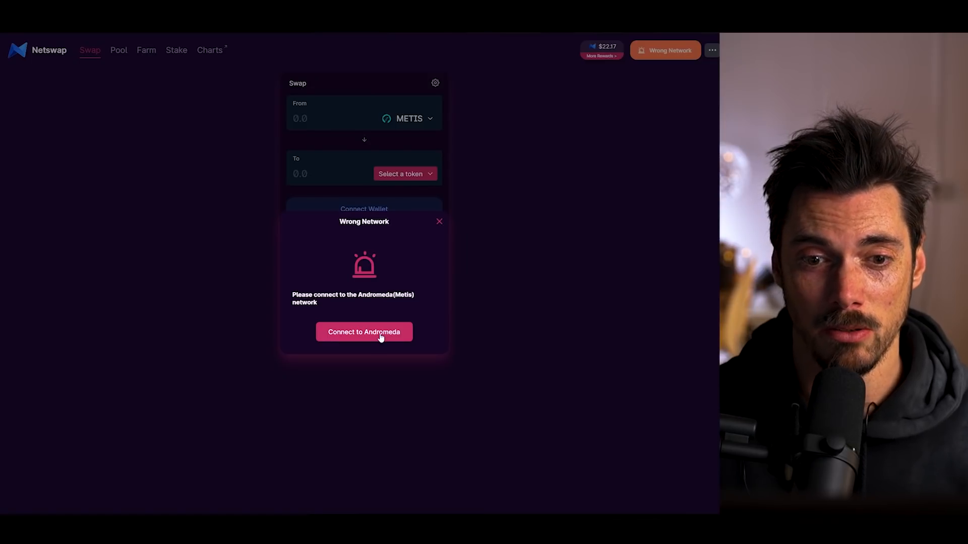
# Step: Back on Netswap, connect to Andromeda, approving the addition of the Andromeda(Metis) network and the switch to it in MetaMask
pyautogui.click(439, 222)
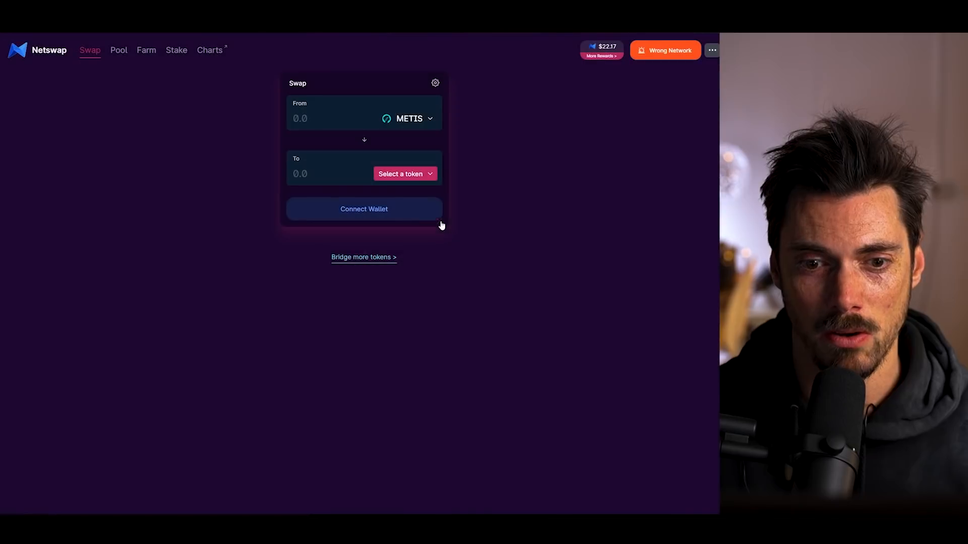
pyautogui.click(363, 260)
pyautogui.click(381, 211)
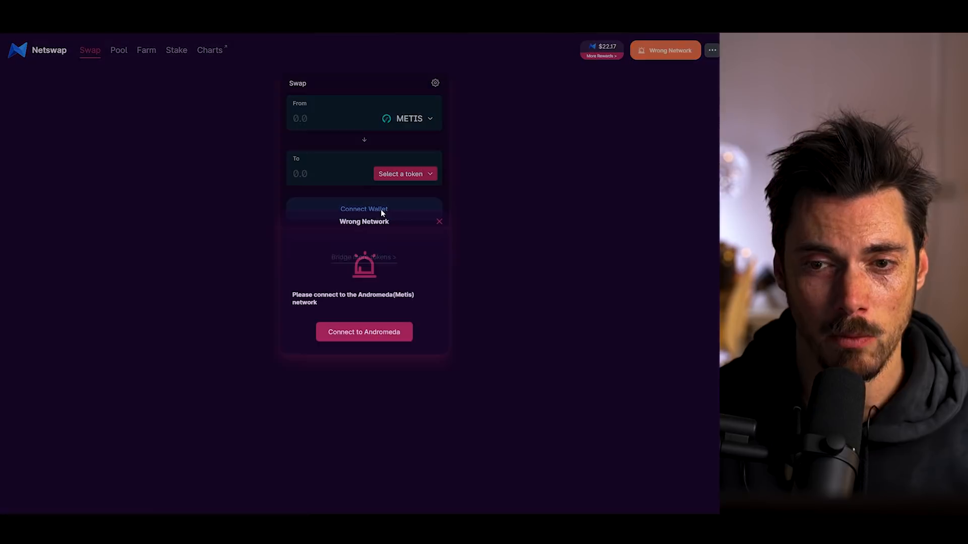
pyautogui.click(384, 338)
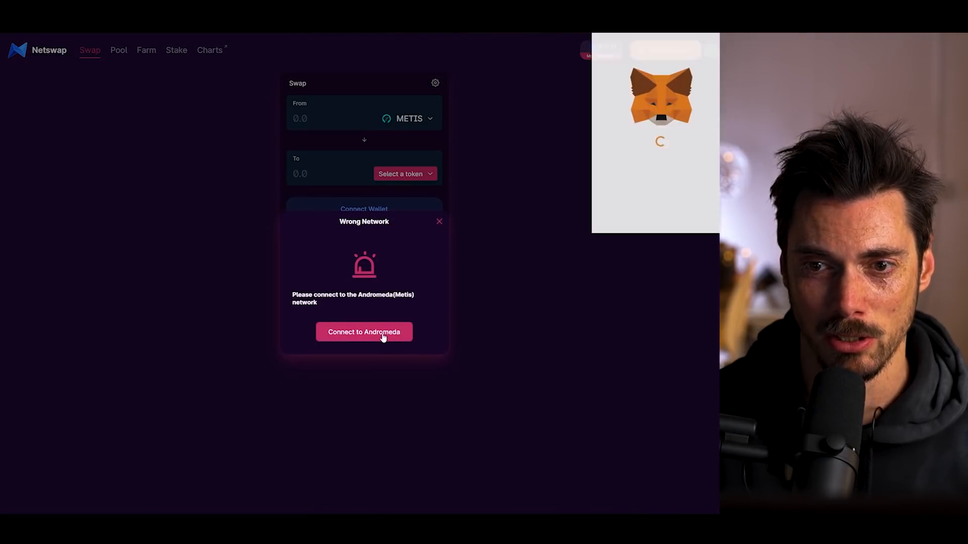
pyautogui.scroll(-2, 693, 154)
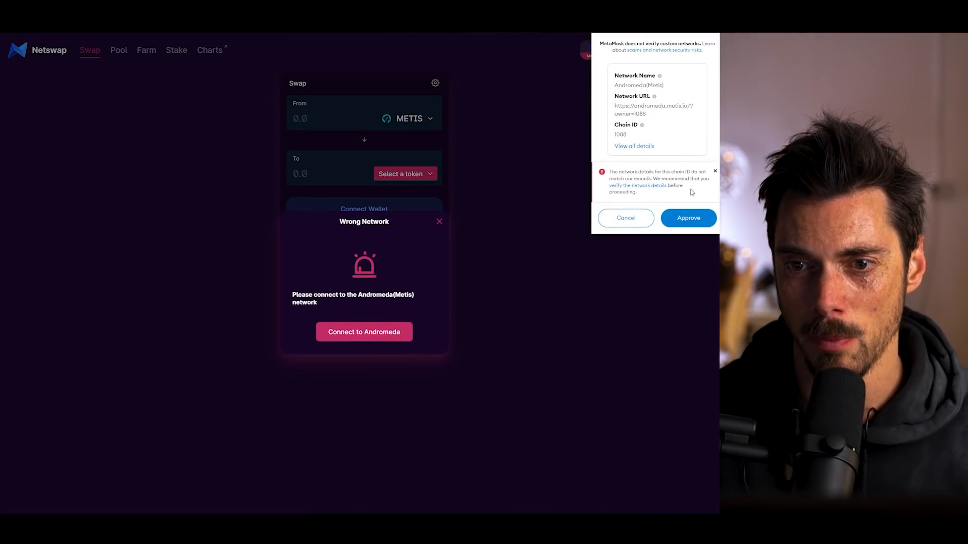
pyautogui.click(689, 220)
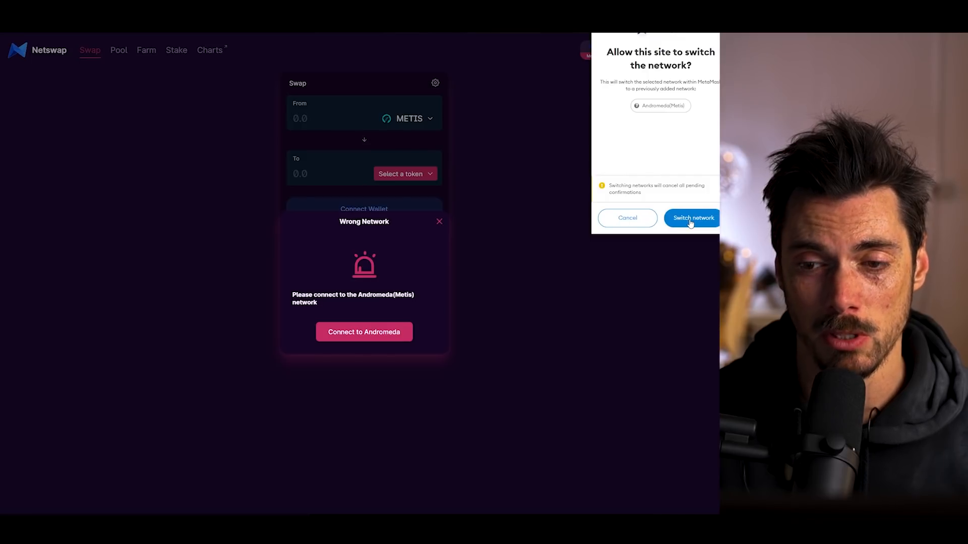
pyautogui.click(690, 221)
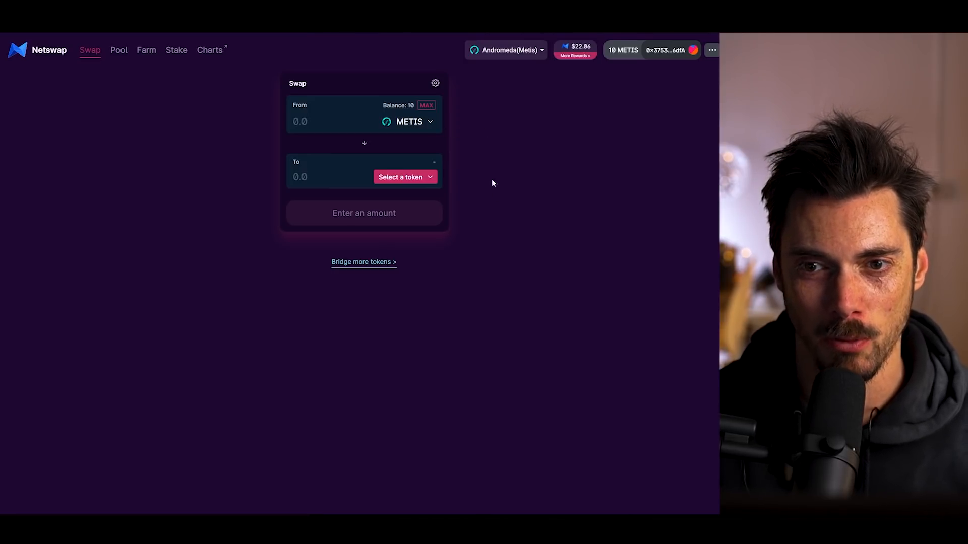
# Step: Open the Metis Bridge from Netswap's token bridging options and allow it to switch the wallet to Ethereum Mainnet
pyautogui.click(369, 265)
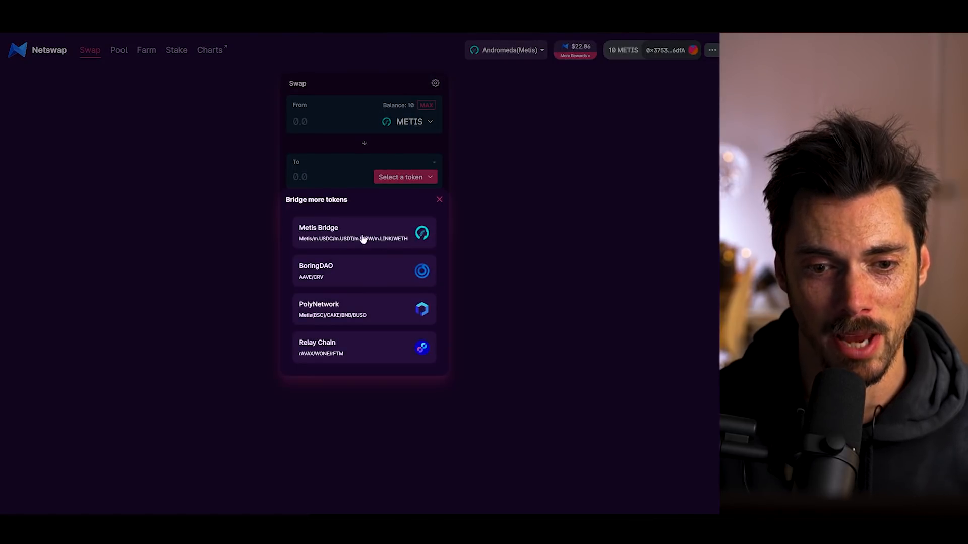
pyautogui.click(363, 239)
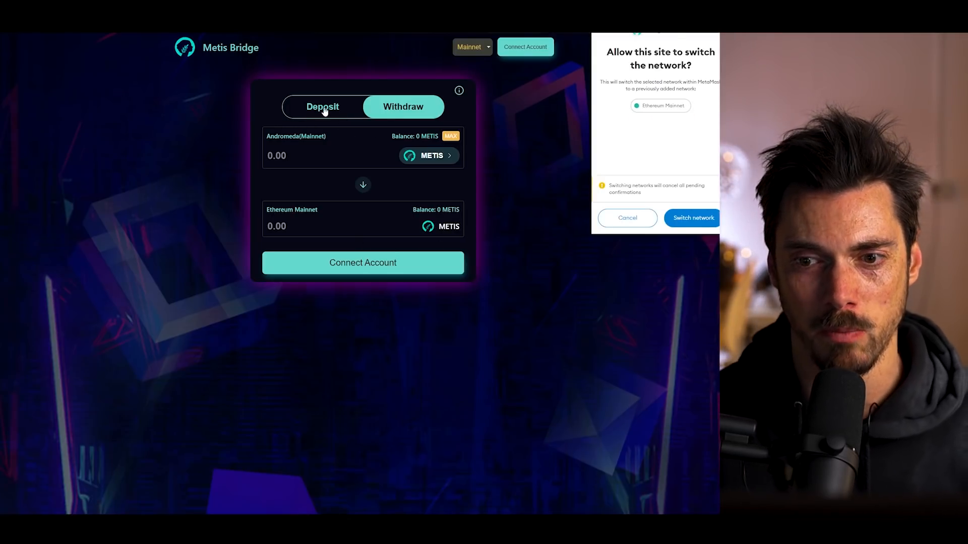
pyautogui.click(694, 220)
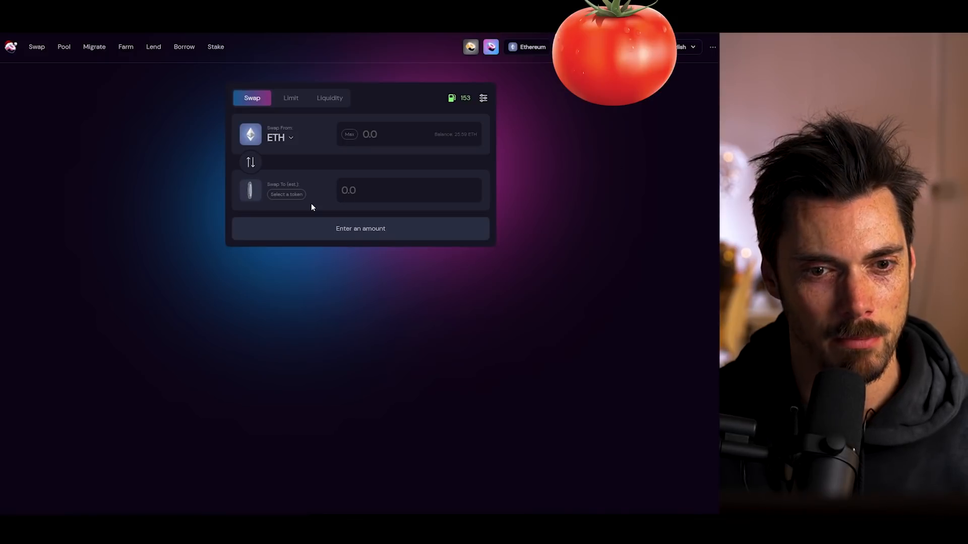
# Step: On SushiSwap, search for metis and import the METIS (Metis Token) entry as the token to swap ETH into
pyautogui.click(294, 199)
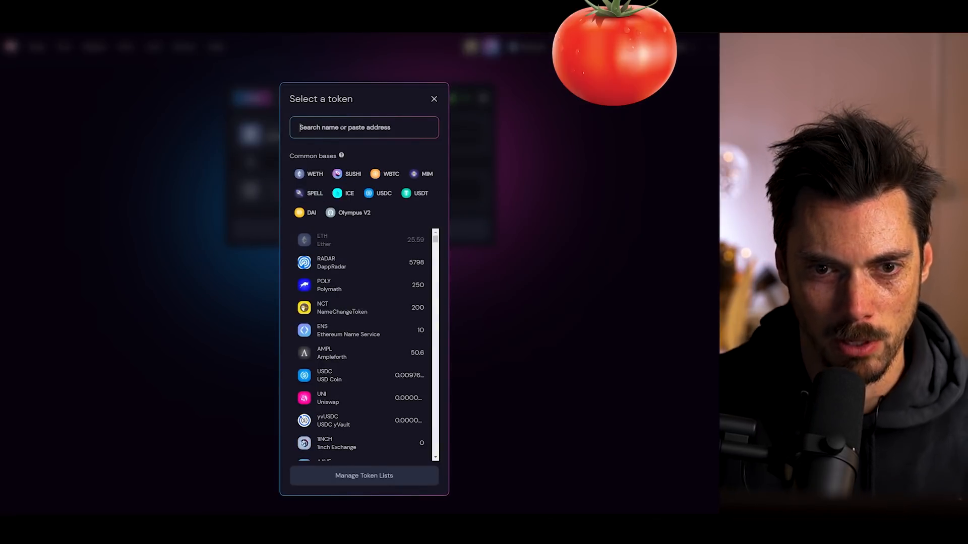
pyautogui.write('metis')
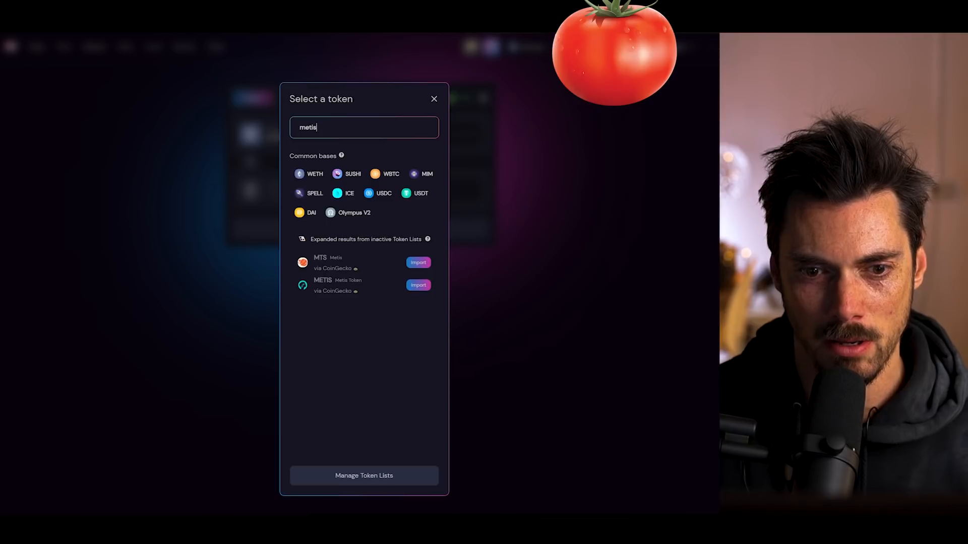
pyautogui.click(418, 284)
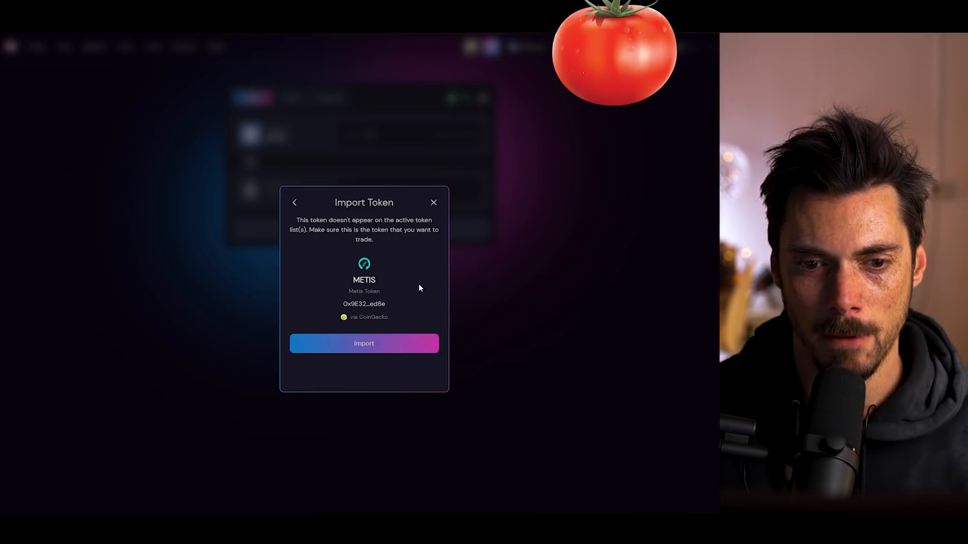
pyautogui.click(381, 345)
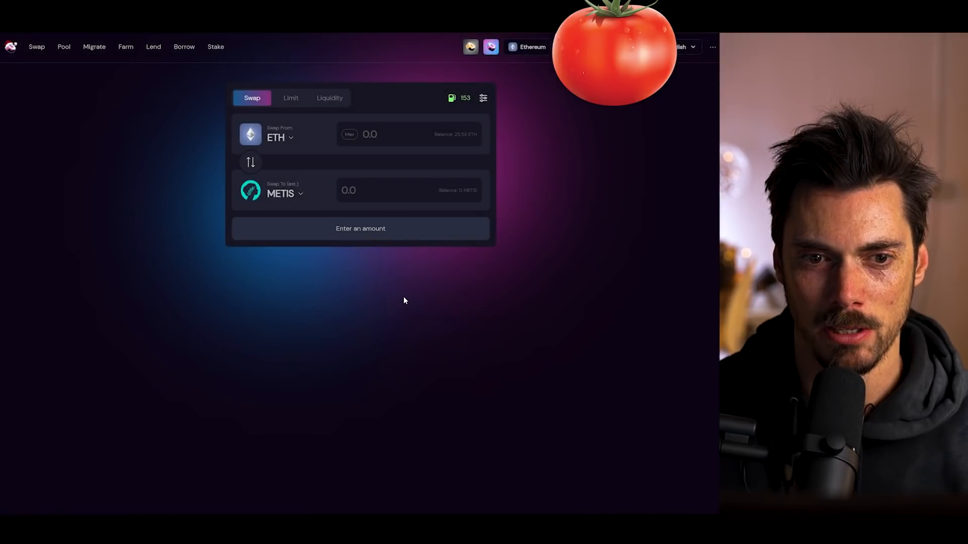
# Step: Check the wallet connection options on the Metis Bridge and close them without connecting
pyautogui.click(377, 135)
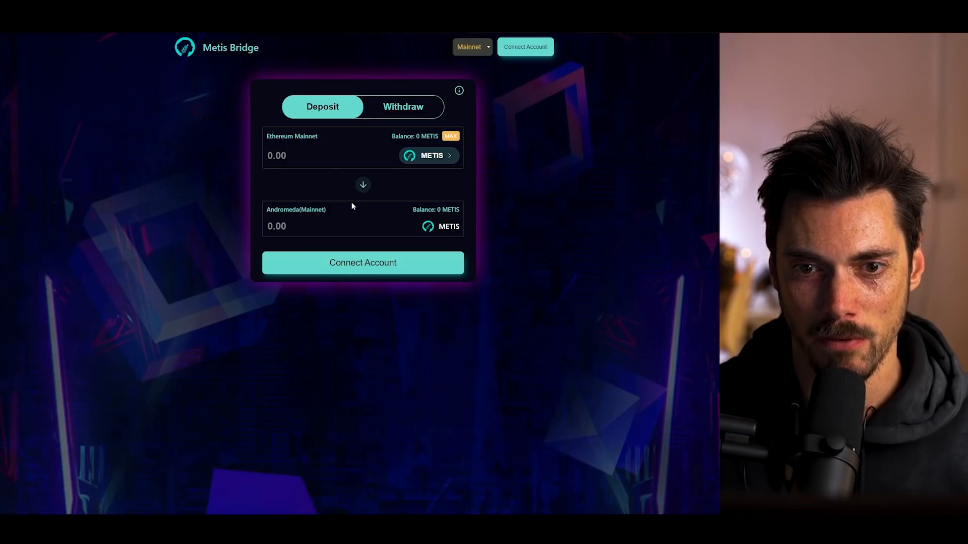
pyautogui.click(352, 266)
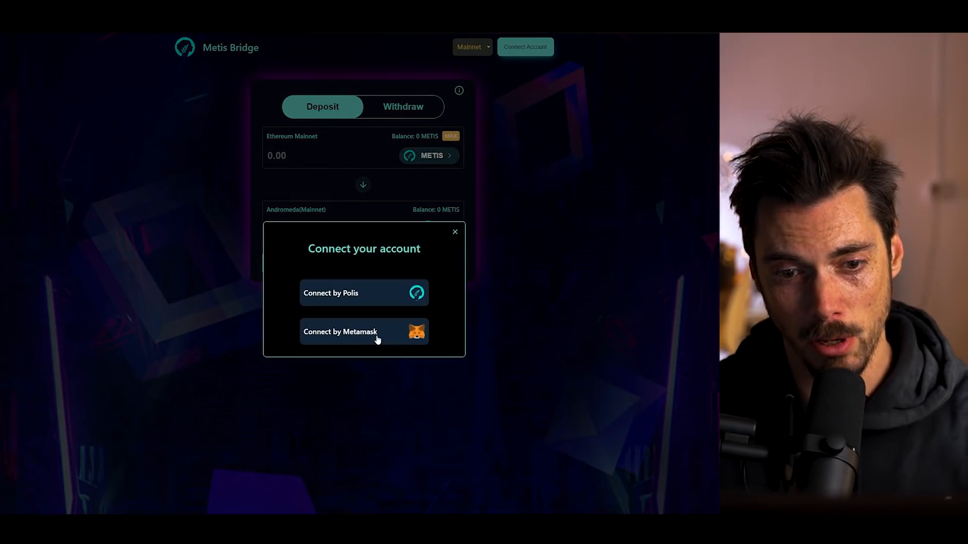
pyautogui.click(454, 234)
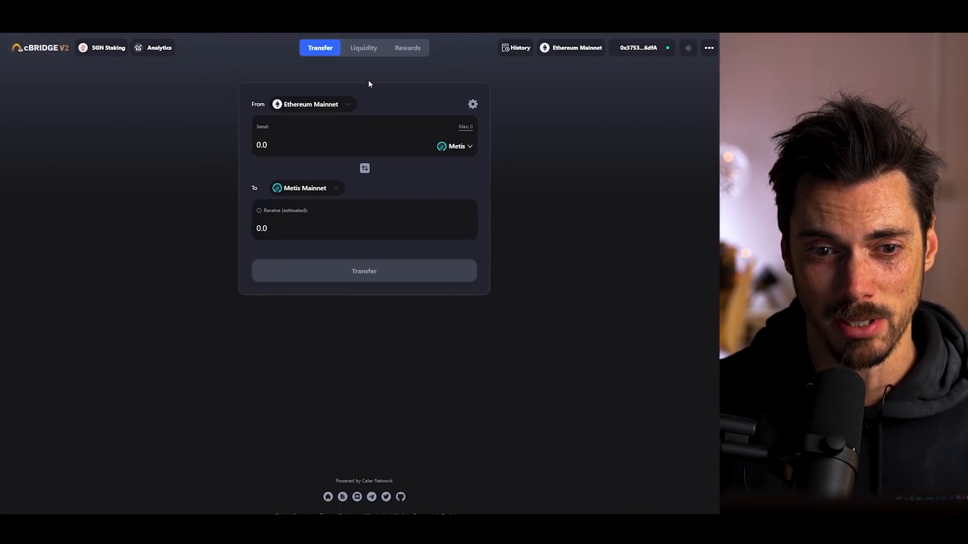
# Step: On cBridge, try BSC as the source chain, approving the MetaMask network switch, and check its available destination chains
pyautogui.click(341, 104)
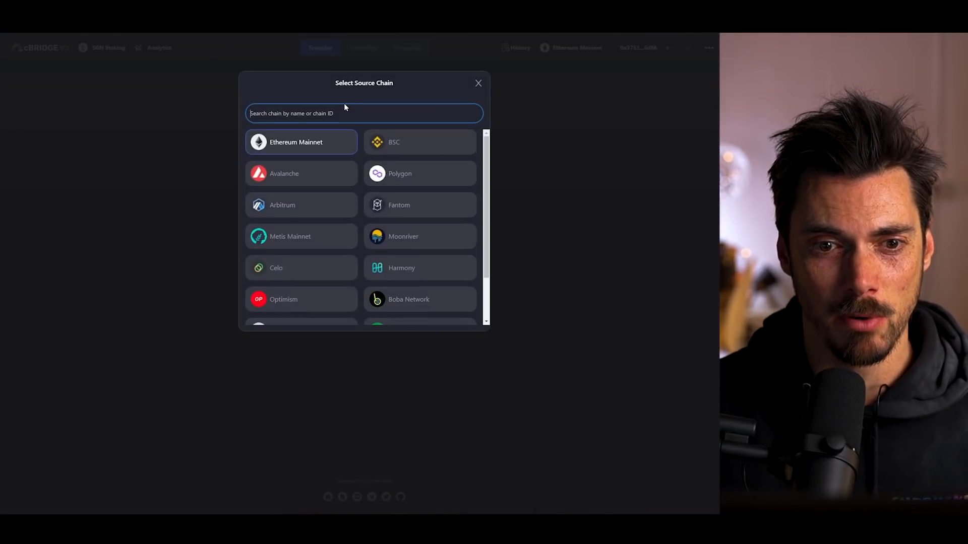
pyautogui.scroll(-2, 361, 226)
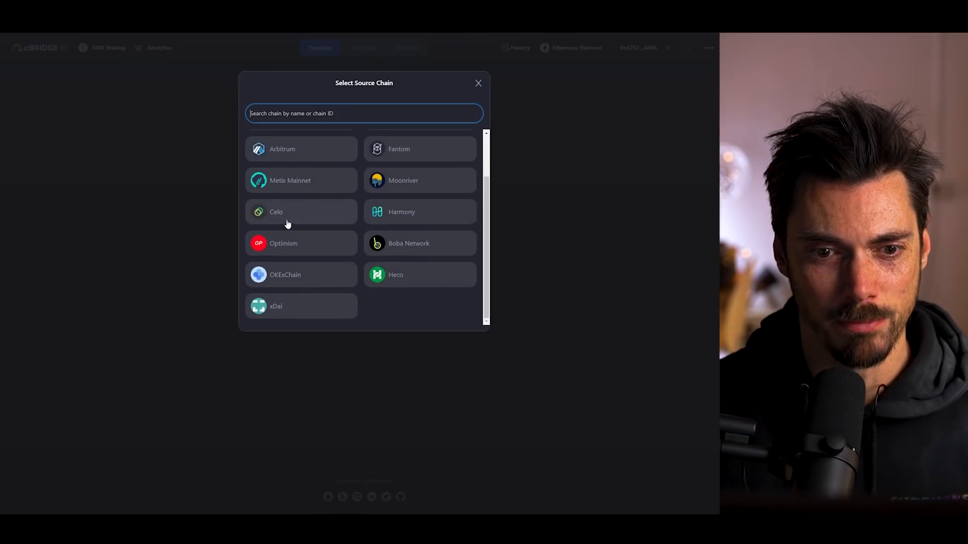
pyautogui.scroll(1, 289, 224)
pyautogui.scroll(3, 288, 201)
pyautogui.scroll(-3, 393, 202)
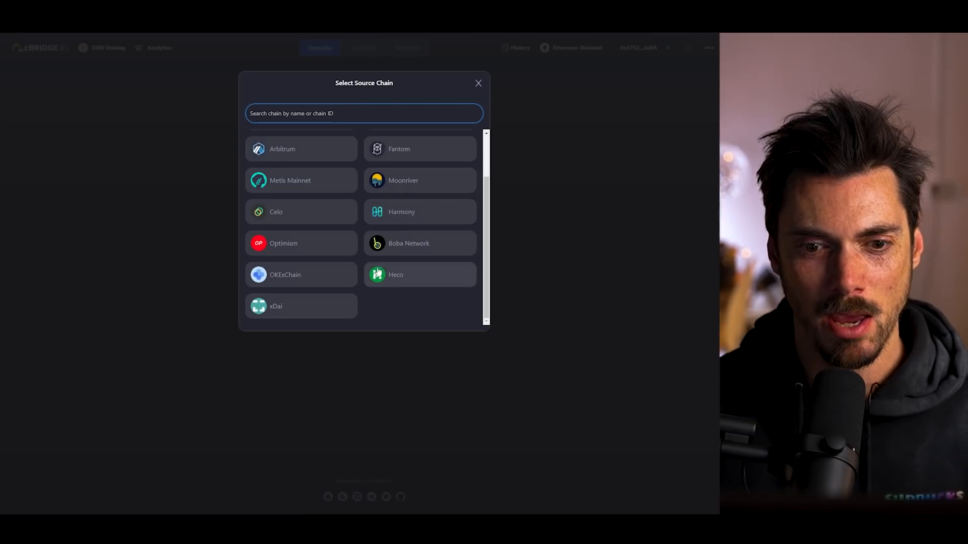
pyautogui.scroll(1, 384, 265)
pyautogui.scroll(4, 383, 265)
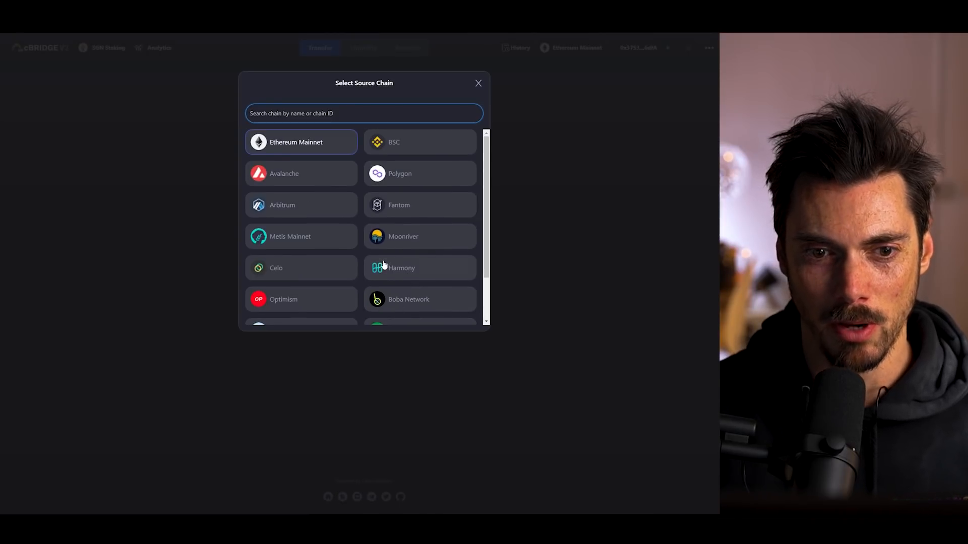
pyautogui.click(421, 135)
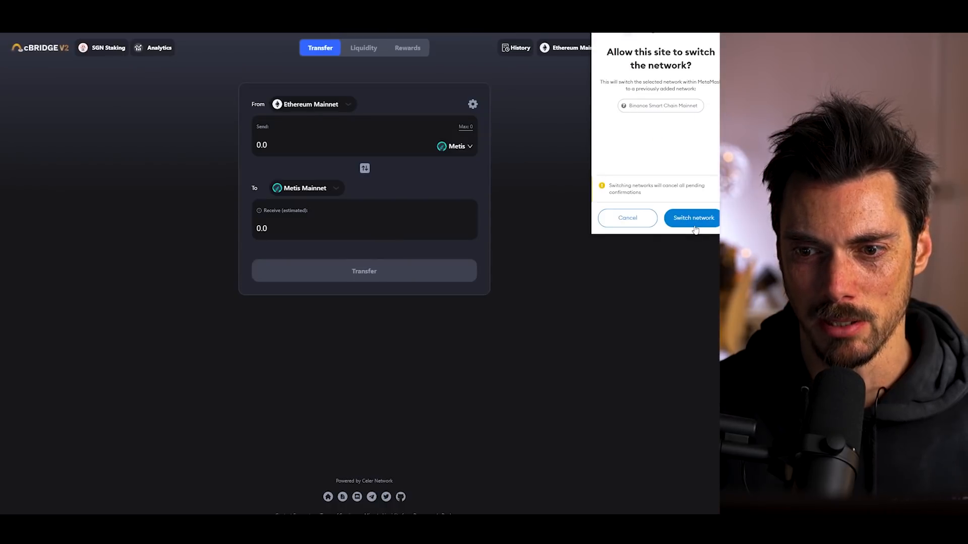
pyautogui.click(694, 221)
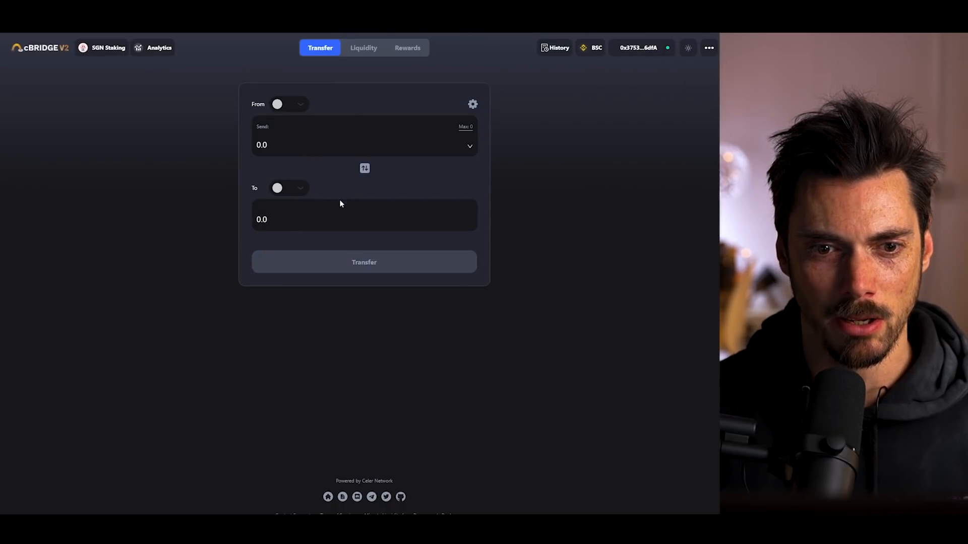
pyautogui.click(351, 190)
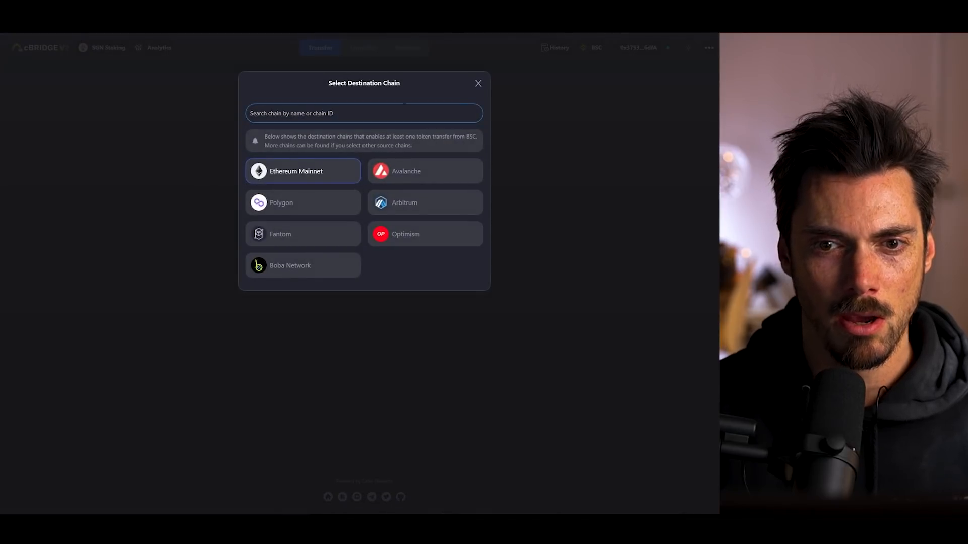
pyautogui.click(479, 84)
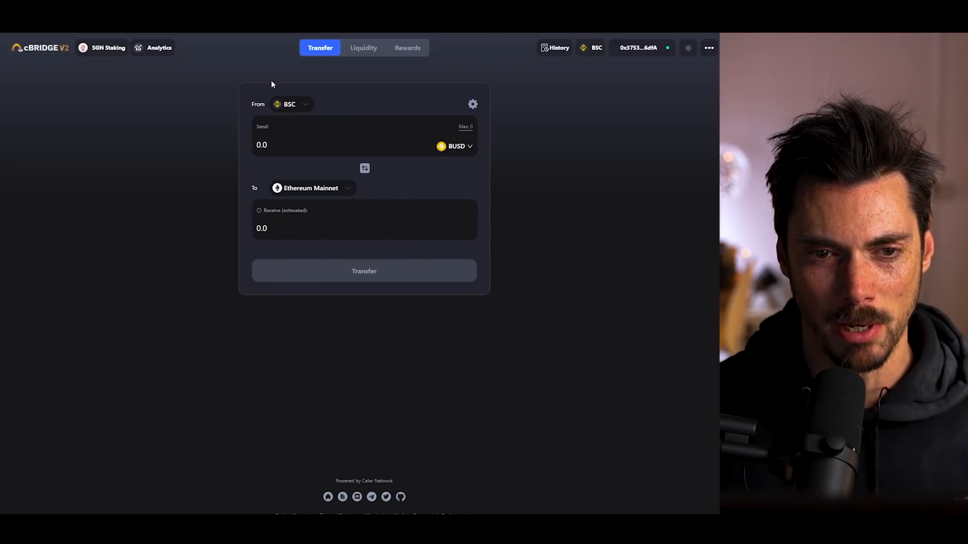
# Step: Set the cBridge transfer from Ethereum Mainnet to Metis Mainnet, approving the network switch, and review the supported tokens
pyautogui.click(304, 101)
pyautogui.click(312, 142)
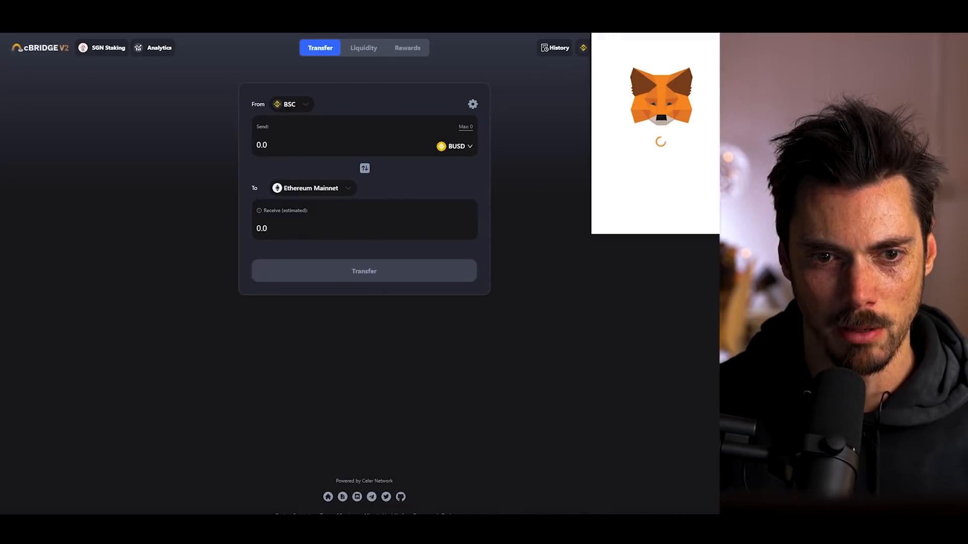
pyautogui.click(675, 218)
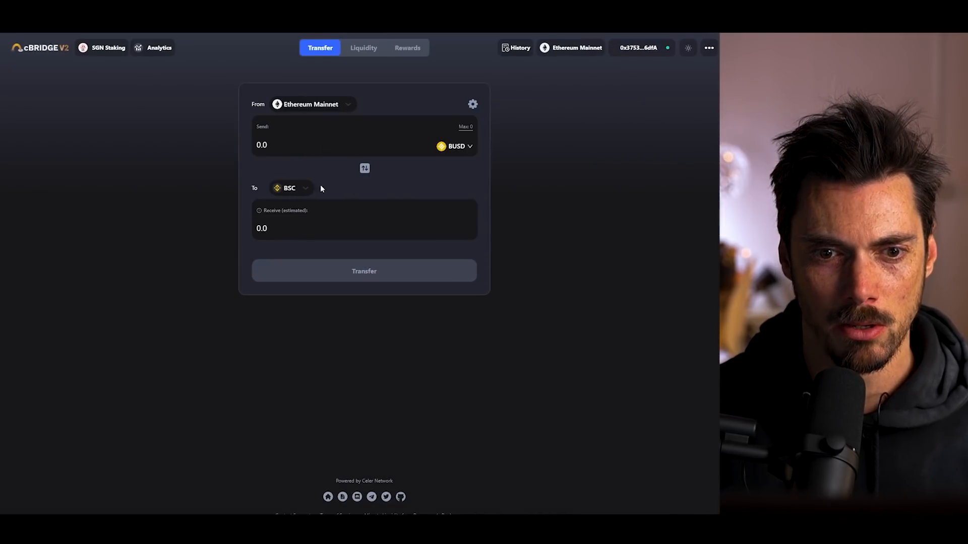
pyautogui.click(306, 188)
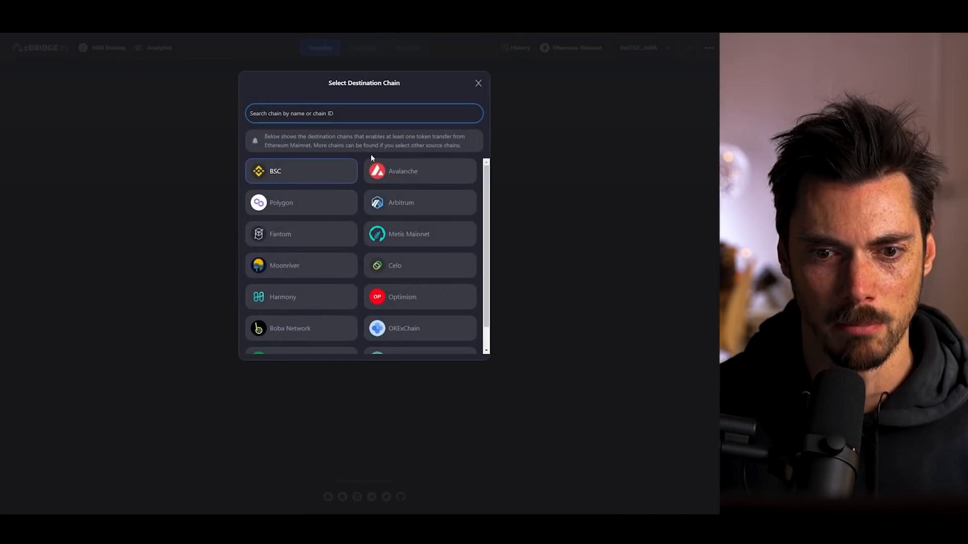
pyautogui.click(407, 235)
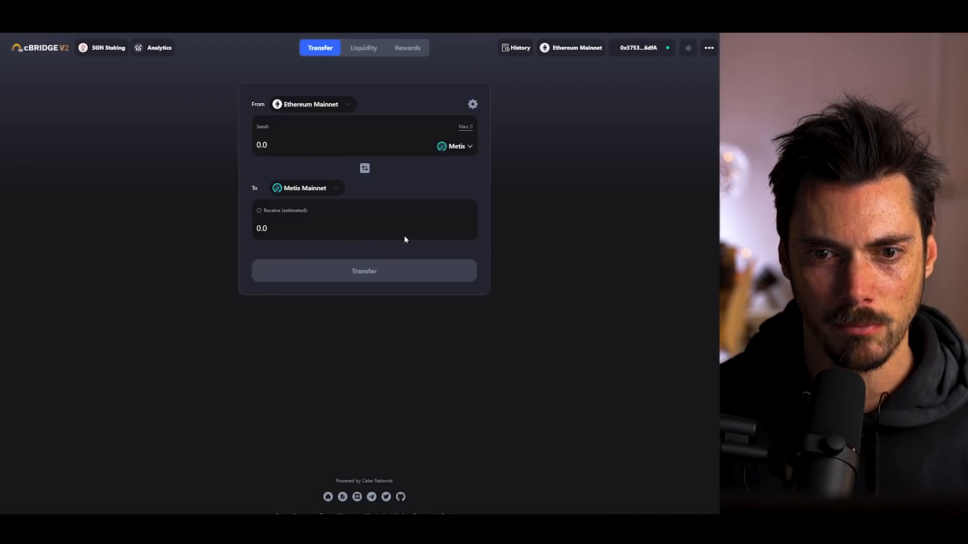
pyautogui.click(470, 149)
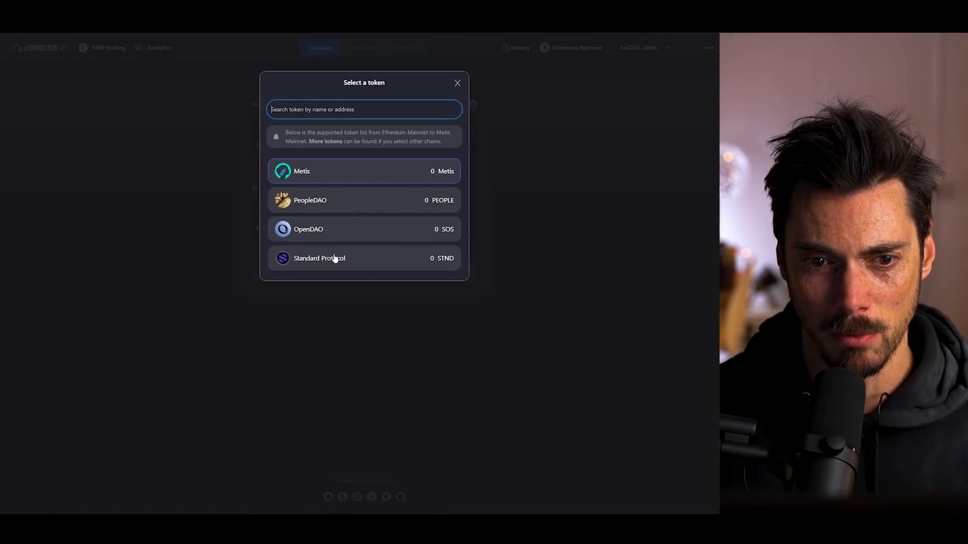
pyautogui.click(457, 83)
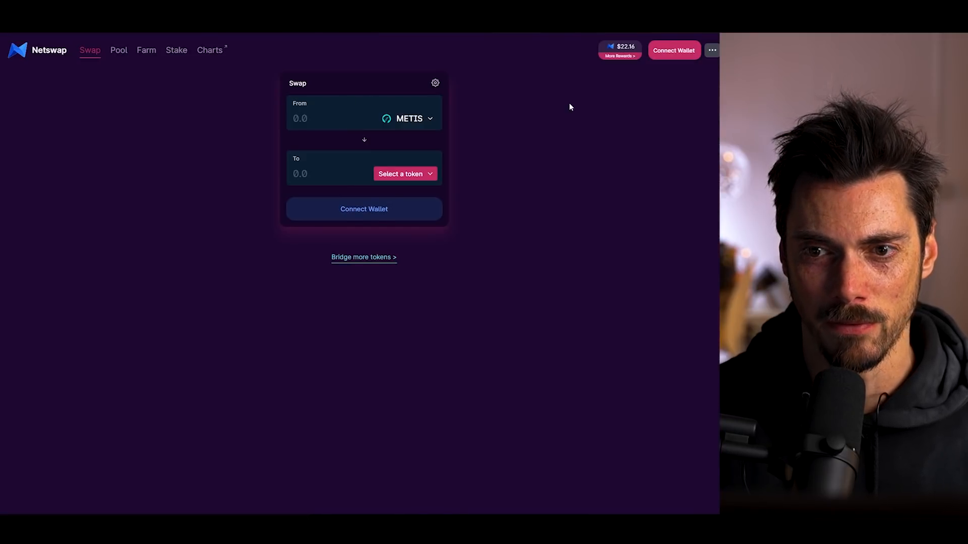
# Step: On Netswap, connect the MetaMask wallet and approve the switch to the Andromeda(Metis) network
pyautogui.click(688, 52)
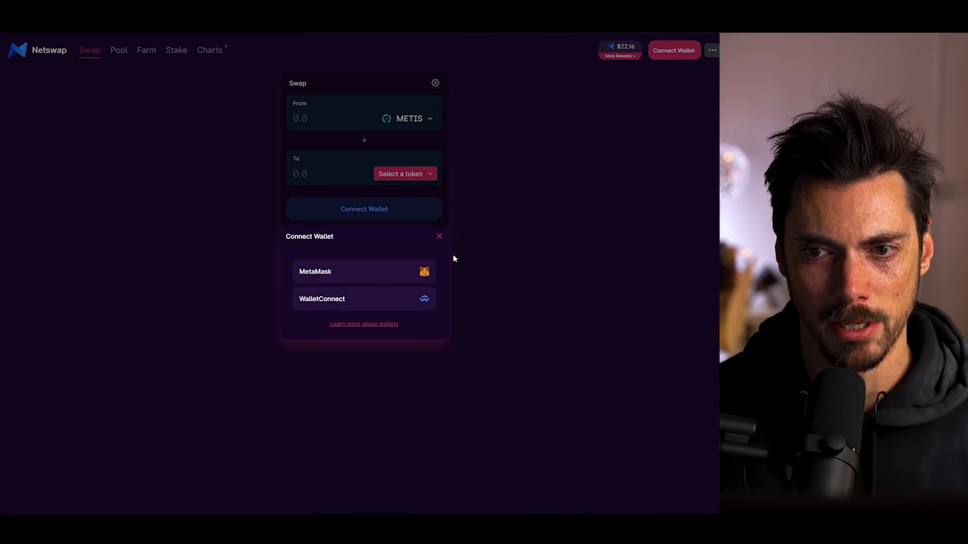
pyautogui.click(390, 274)
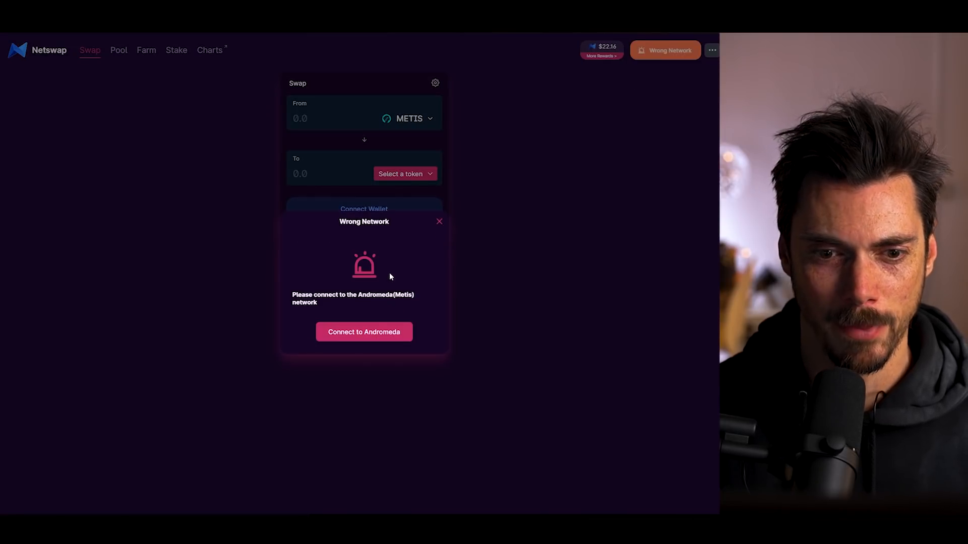
pyautogui.click(372, 339)
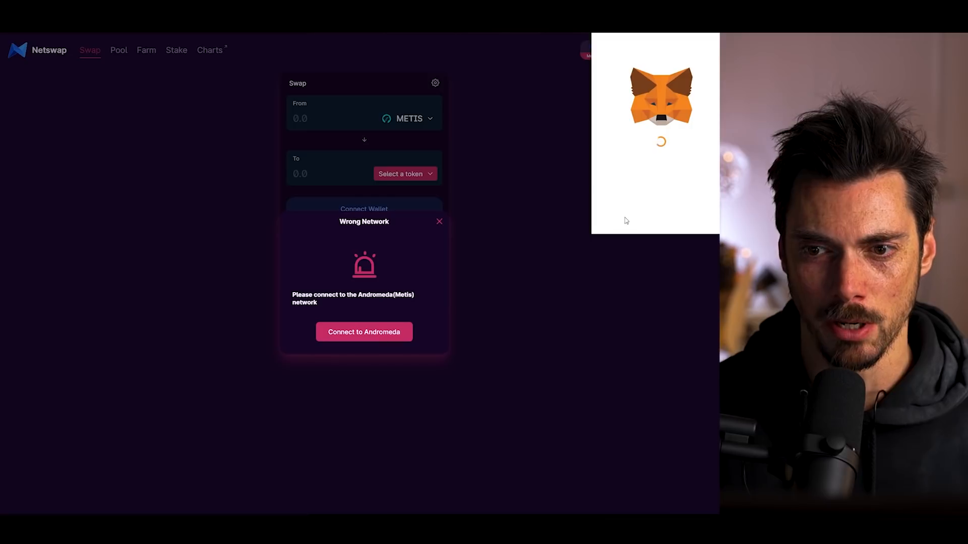
pyautogui.click(694, 217)
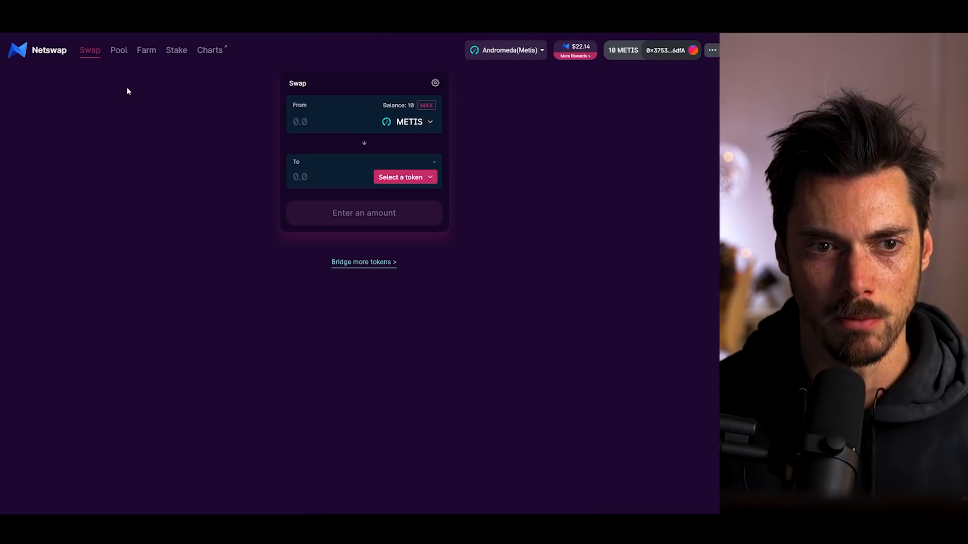
# Step: Review Netswap's list of farms and its NETT staking opportunities
pyautogui.click(144, 51)
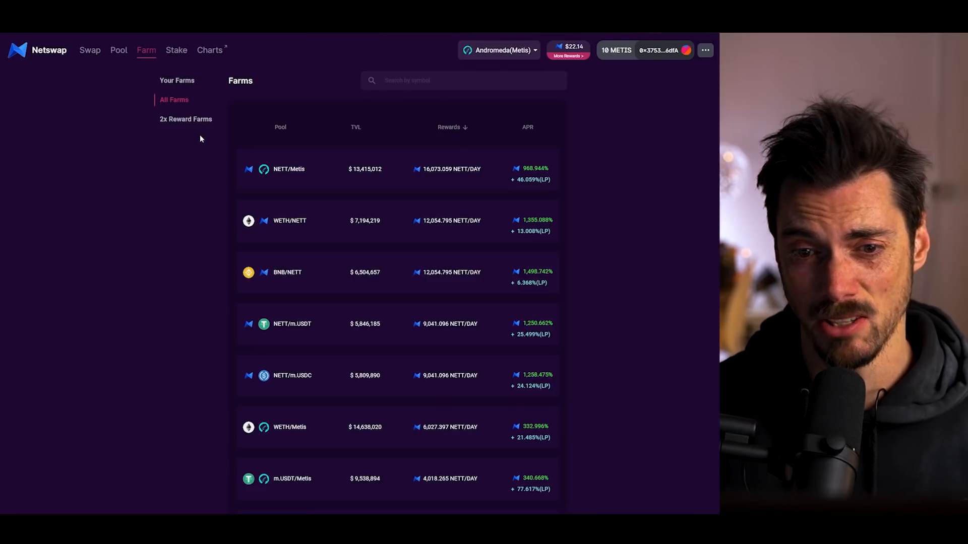
pyautogui.click(176, 51)
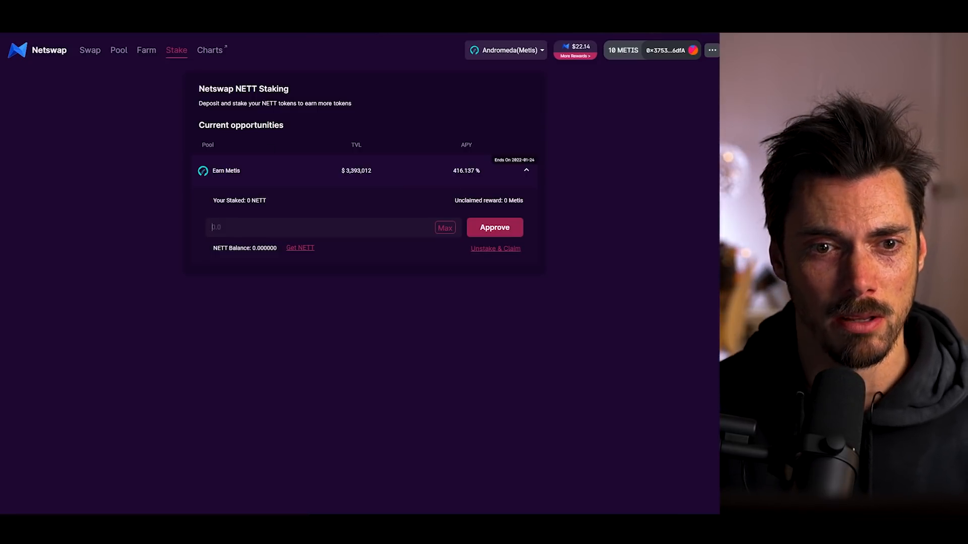
pyautogui.click(147, 51)
# Step: Open the form for adding pool liquidity and browse the tokens available to pair with METIS
pyautogui.click(119, 52)
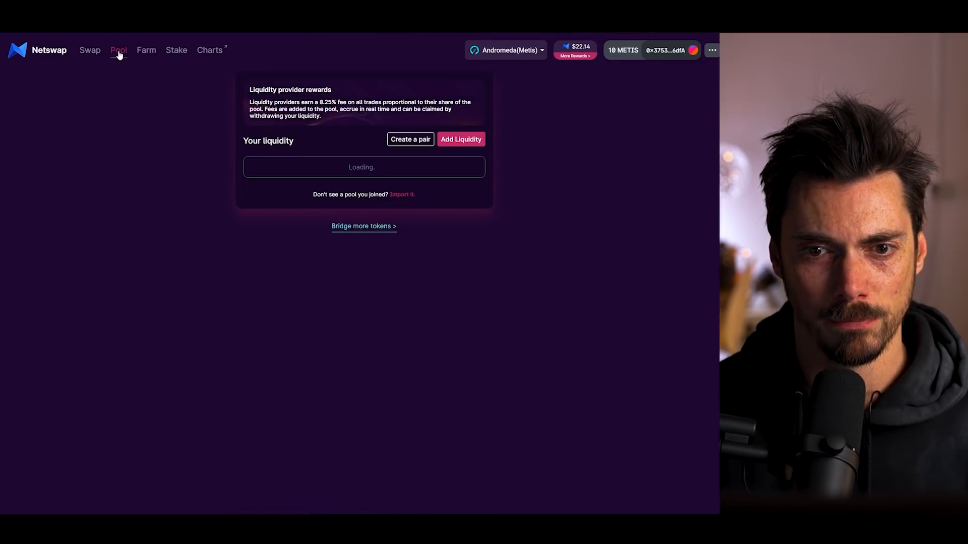
pyautogui.click(468, 140)
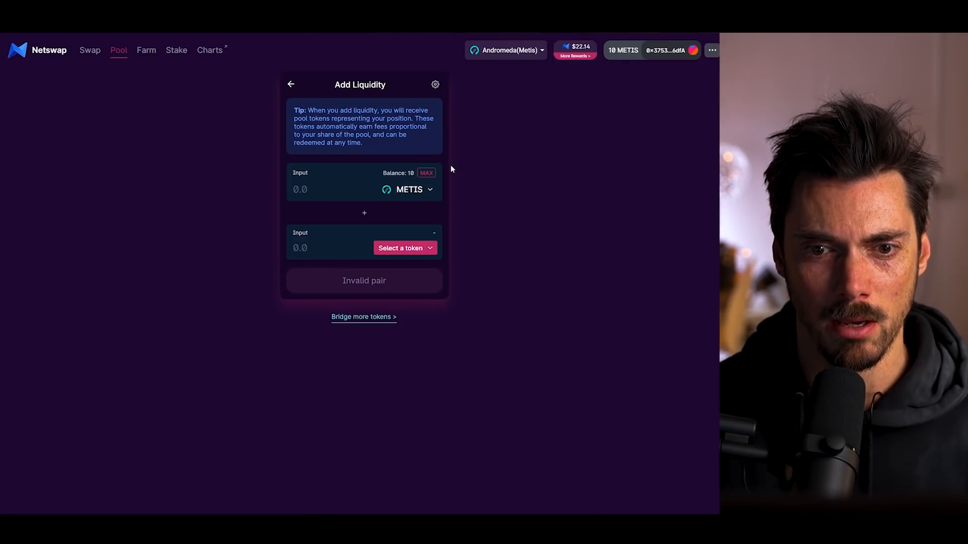
pyautogui.click(412, 248)
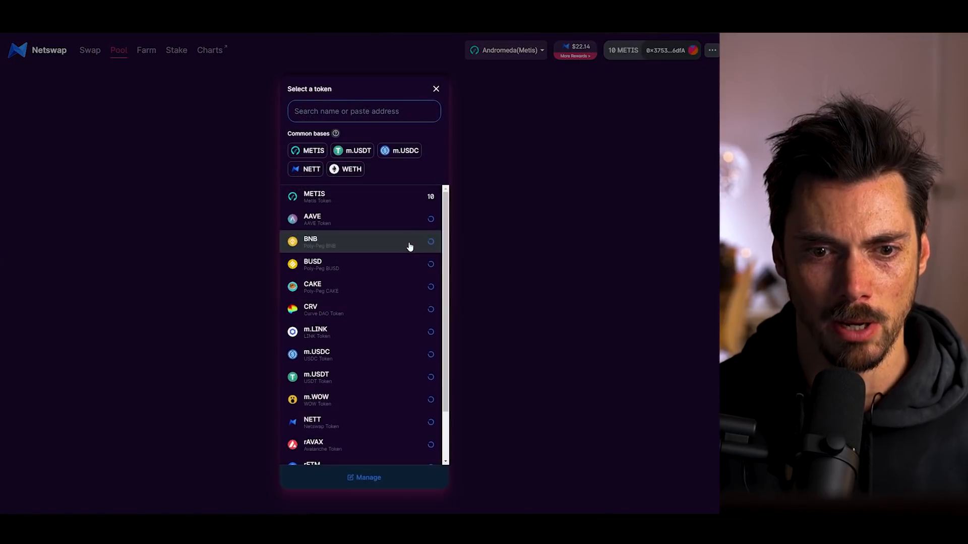
pyautogui.scroll(-1, 393, 255)
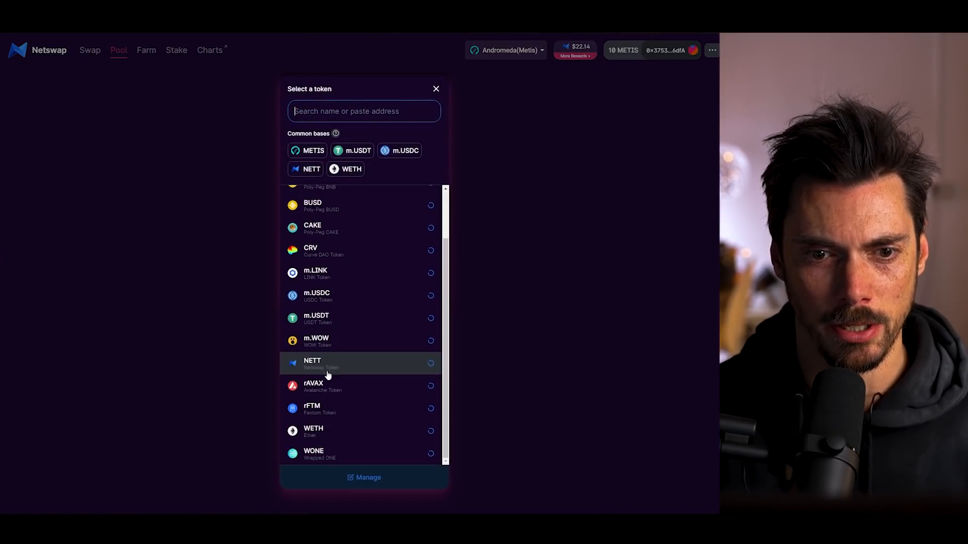
pyautogui.scroll(1, 327, 376)
pyautogui.scroll(-1, 330, 378)
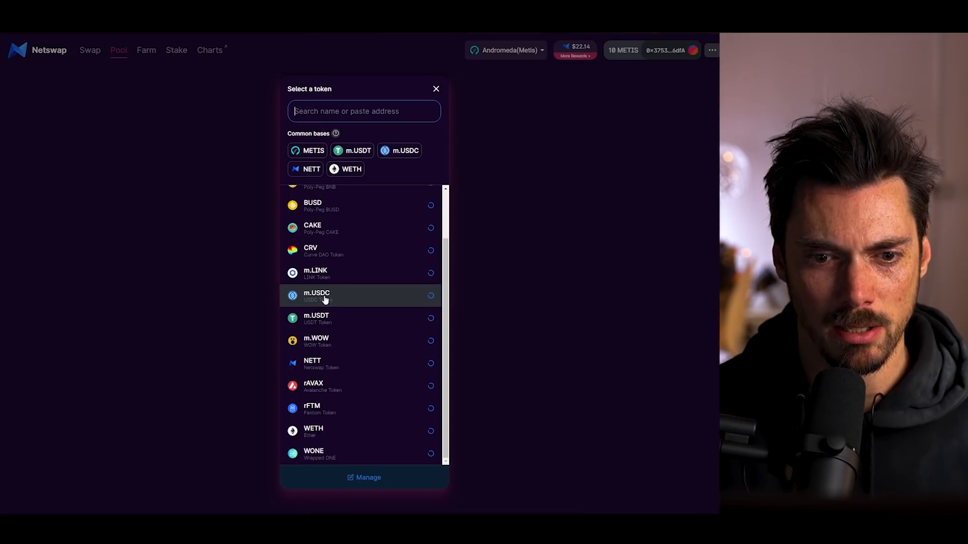
pyautogui.scroll(1, 338, 302)
pyautogui.scroll(1, 342, 323)
pyautogui.scroll(-2, 343, 338)
pyautogui.click(199, 231)
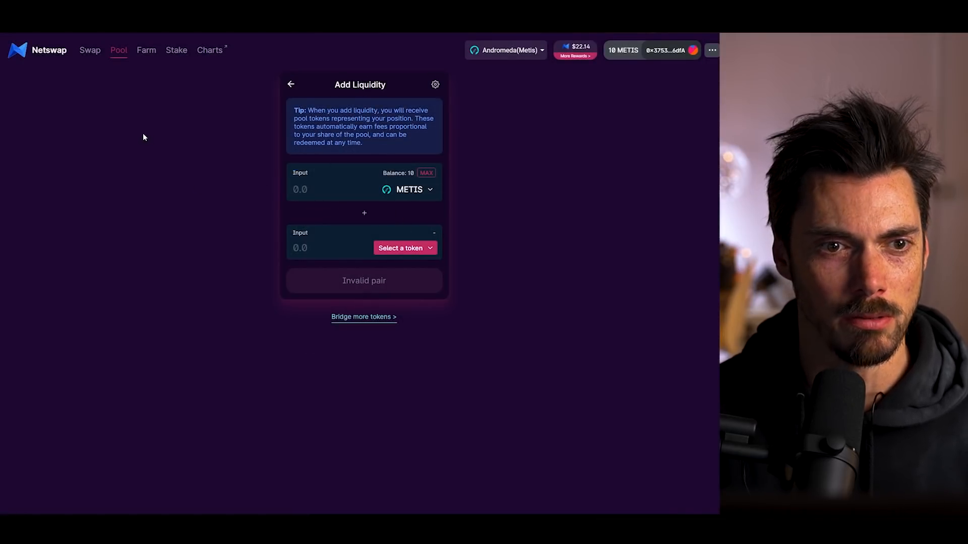
# Step: Prepare a Netswap swap of 4 METIS into m.USDC
pyautogui.click(91, 51)
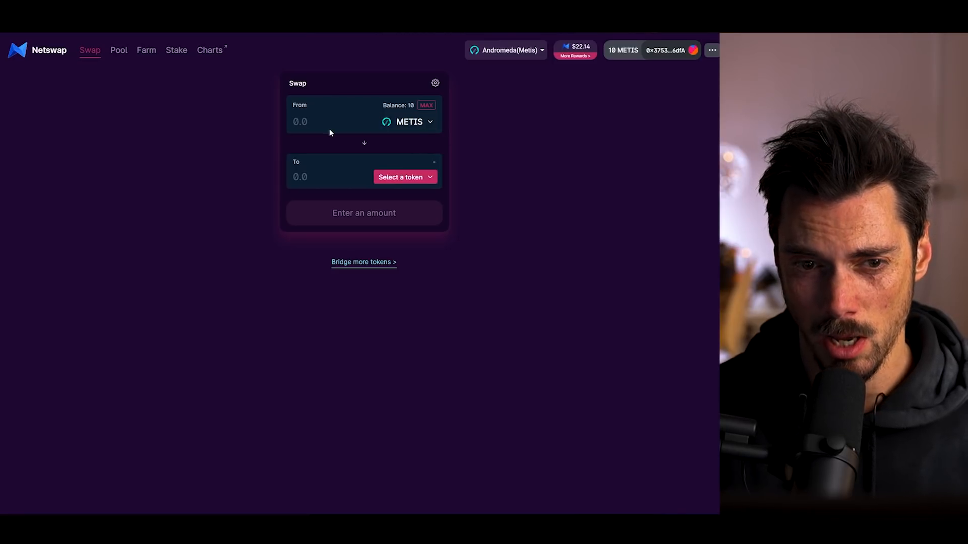
pyautogui.write('5')
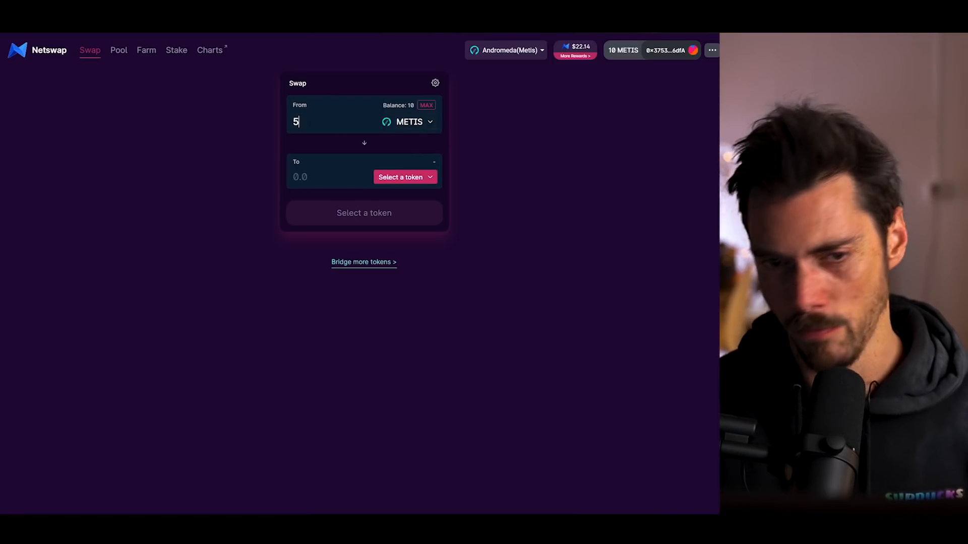
pyautogui.click(403, 177)
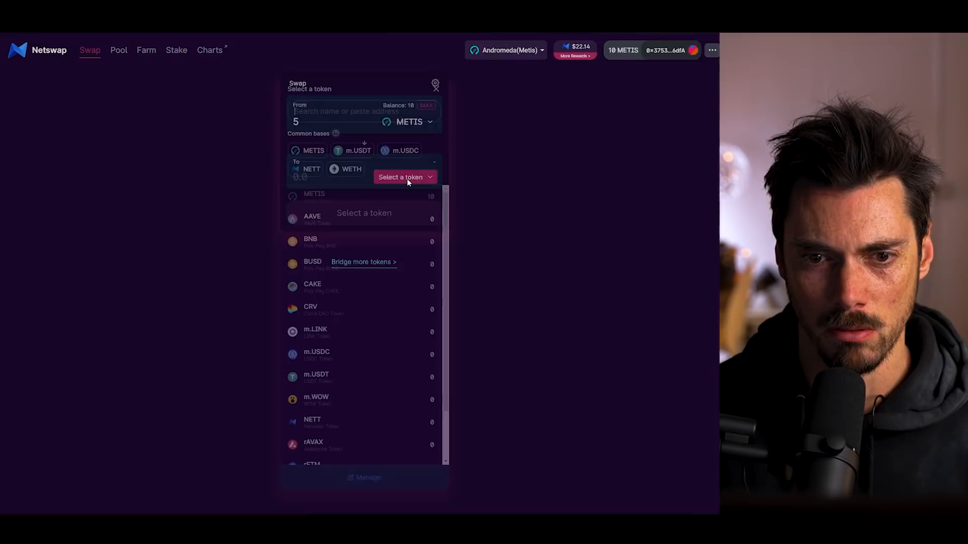
pyautogui.click(436, 89)
pyautogui.moveTo(301, 125); pyautogui.dragTo(243, 107)
pyautogui.write('4')
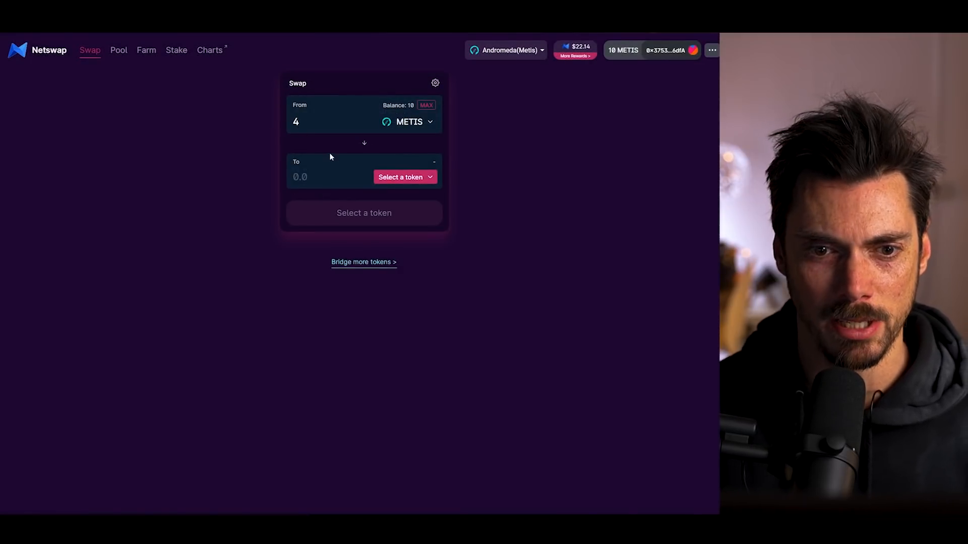
pyautogui.click(412, 177)
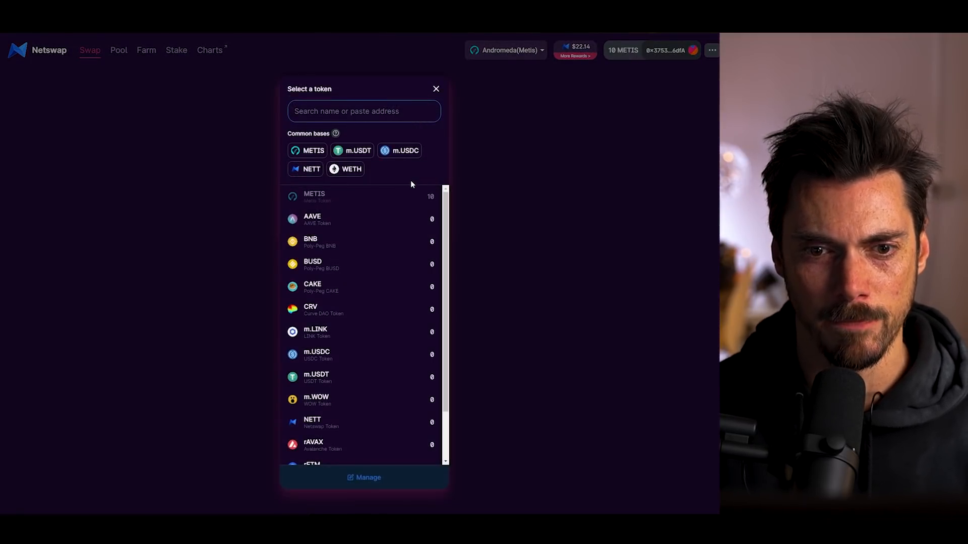
pyautogui.click(405, 151)
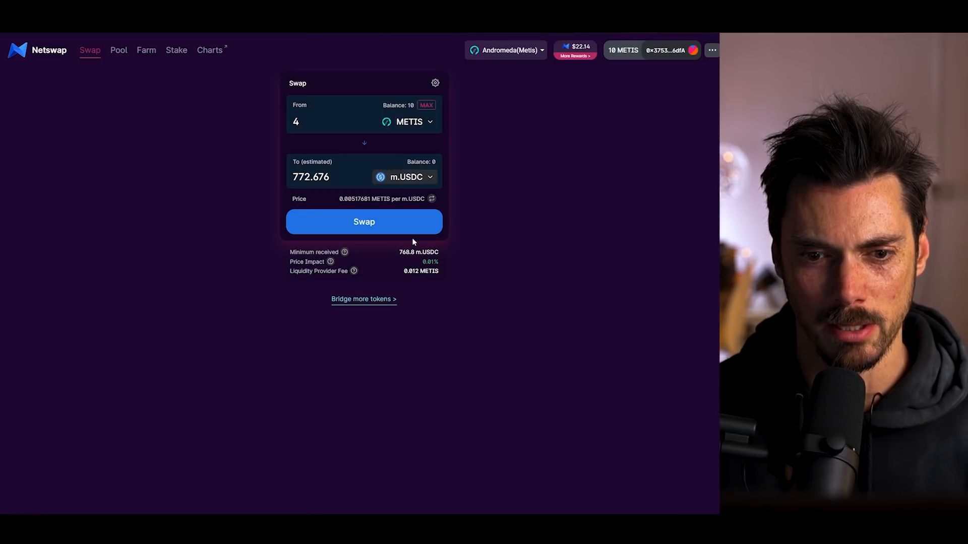
# Step: Submit the swap of 4 METIS for m.USDC, approve the transaction in MetaMask, and dismiss the submission notice
pyautogui.click(364, 223)
pyautogui.click(372, 358)
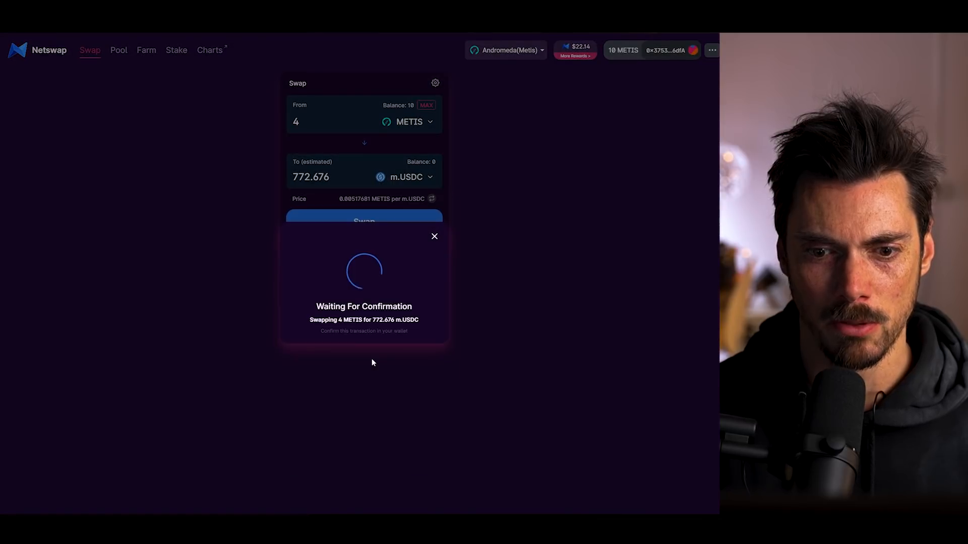
pyautogui.scroll(-2, 684, 195)
pyautogui.click(692, 217)
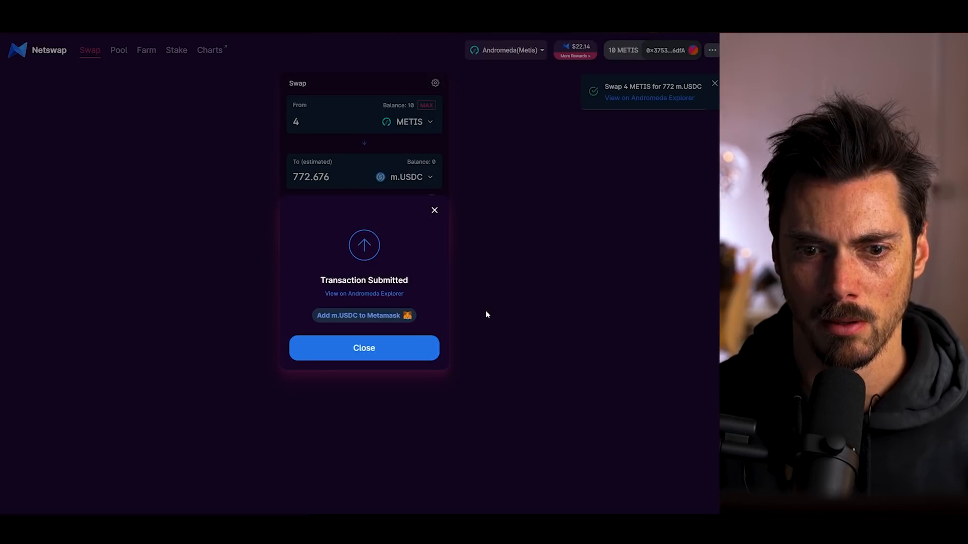
pyautogui.click(377, 350)
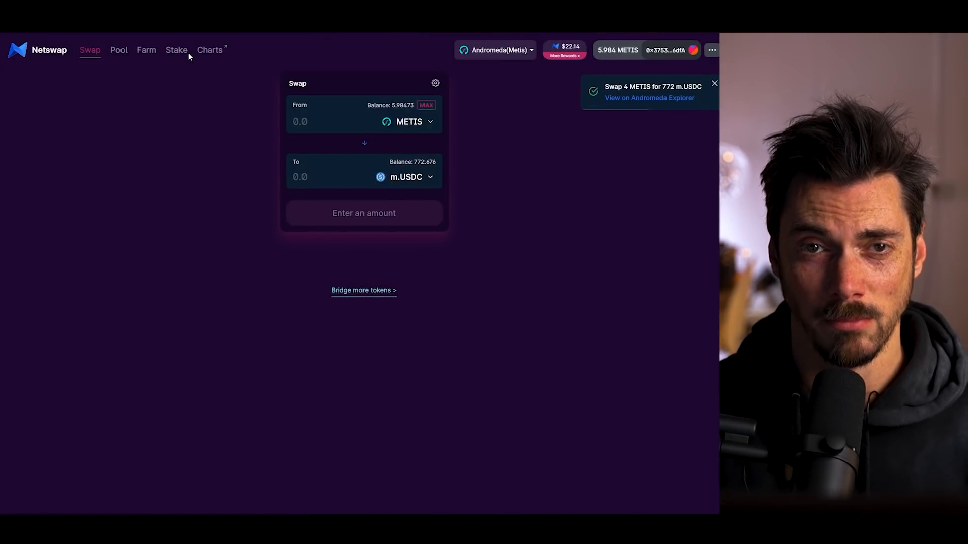
pyautogui.click(141, 55)
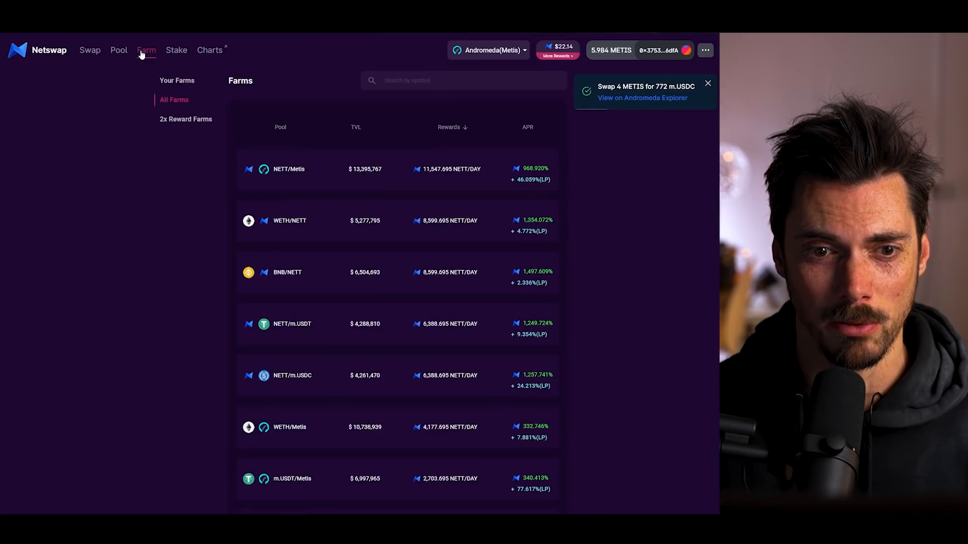
pyautogui.click(86, 52)
pyautogui.click(422, 121)
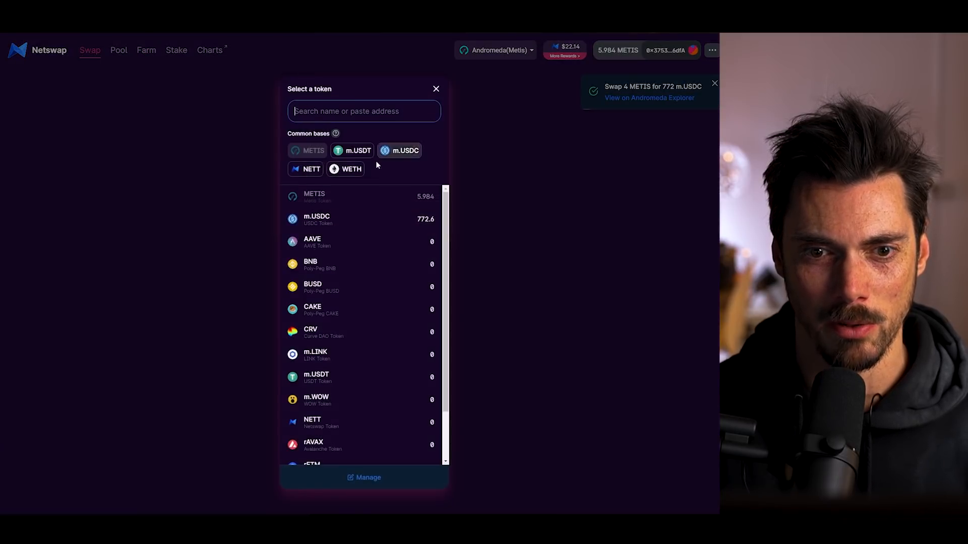
pyautogui.click(397, 151)
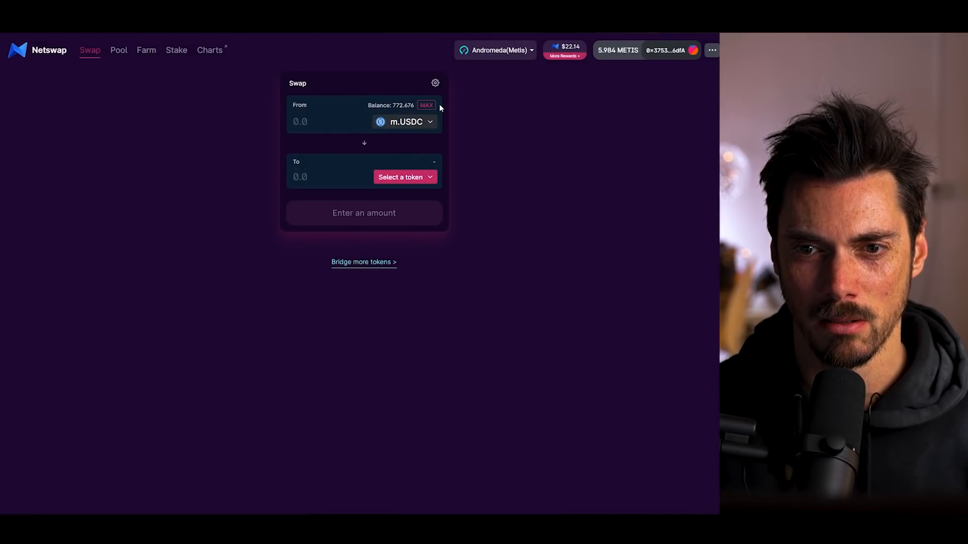
pyautogui.click(145, 50)
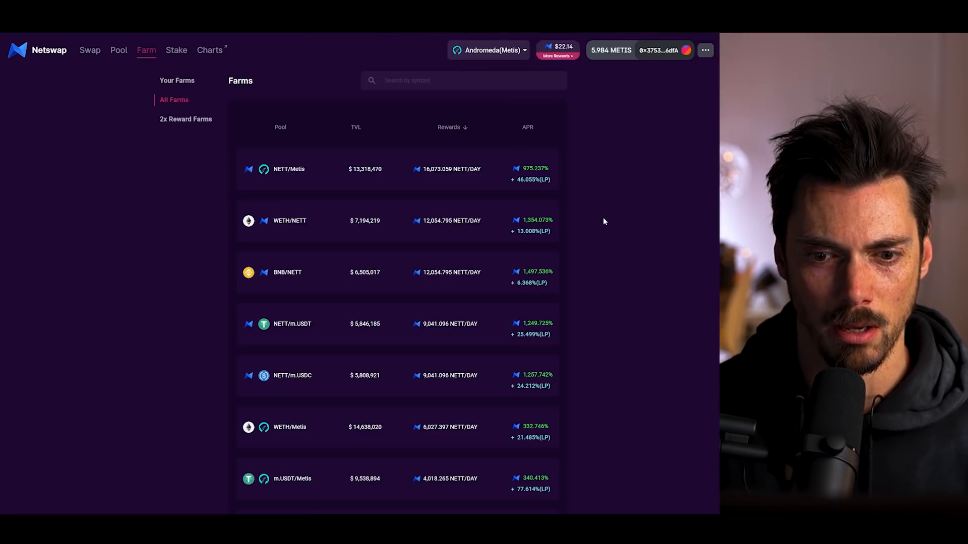
# Step: Set up a new liquidity position pairing METIS with m.USDC, with 3.5 METIS as the deposit amount
pyautogui.click(123, 50)
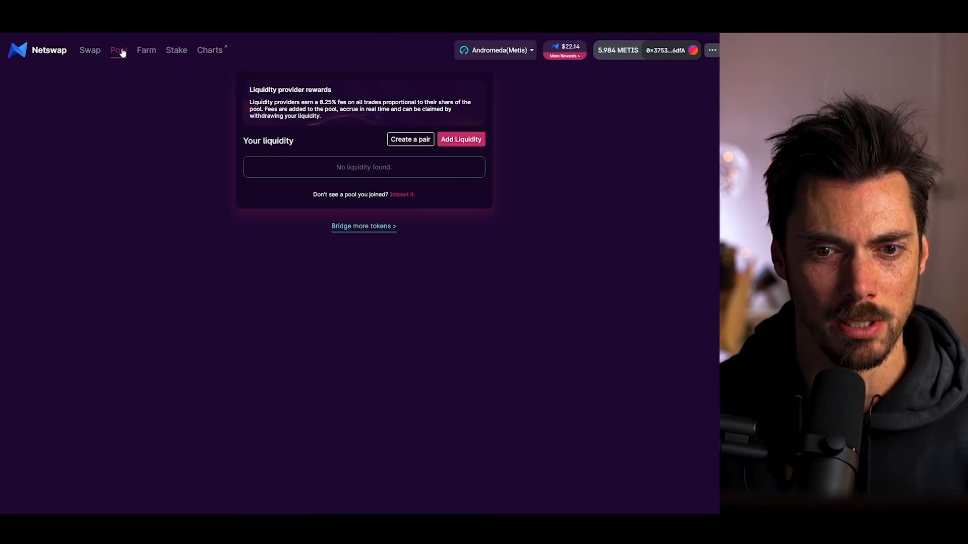
pyautogui.click(468, 138)
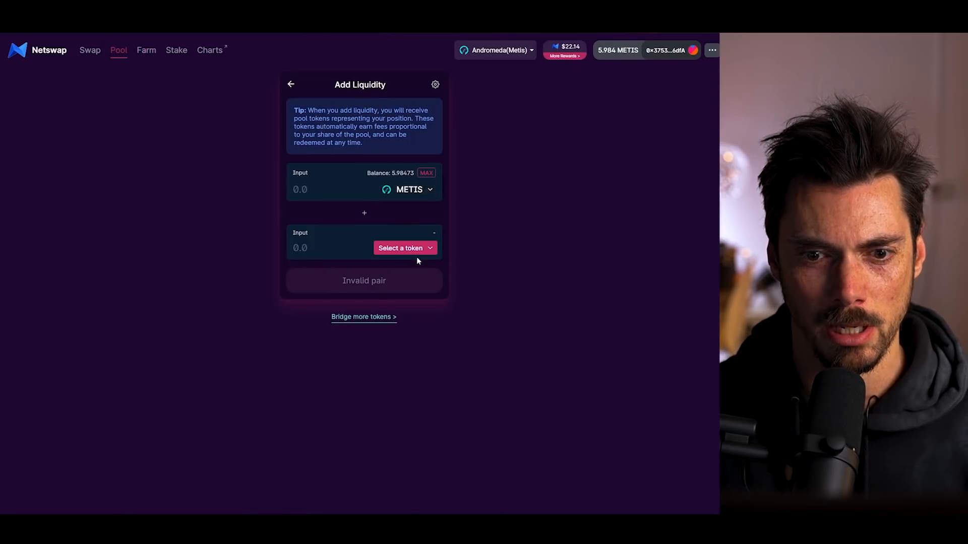
pyautogui.click(428, 250)
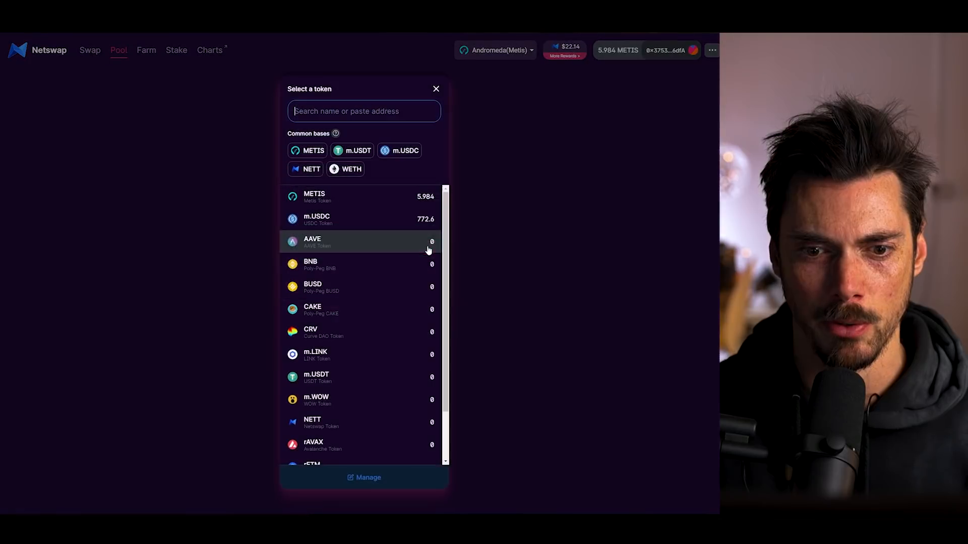
pyautogui.click(372, 218)
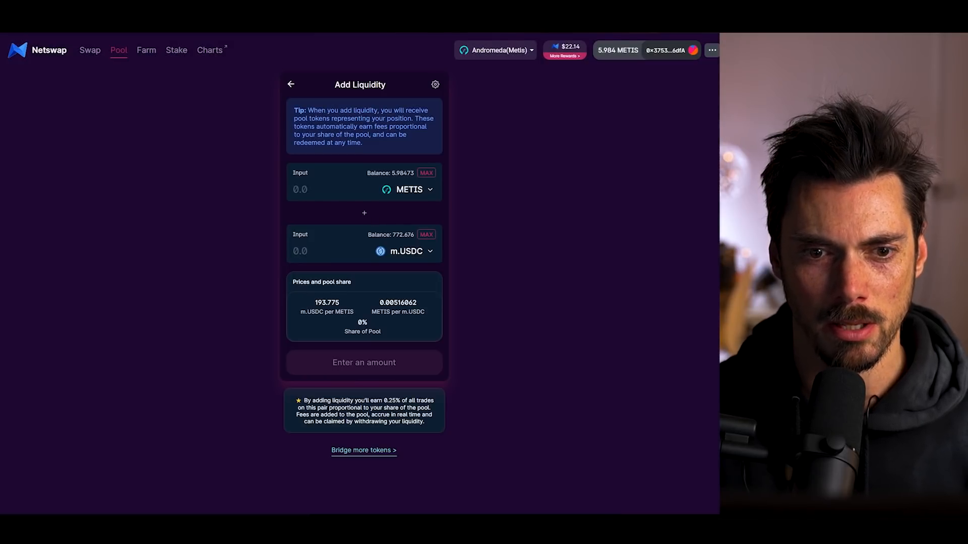
pyautogui.write('4')
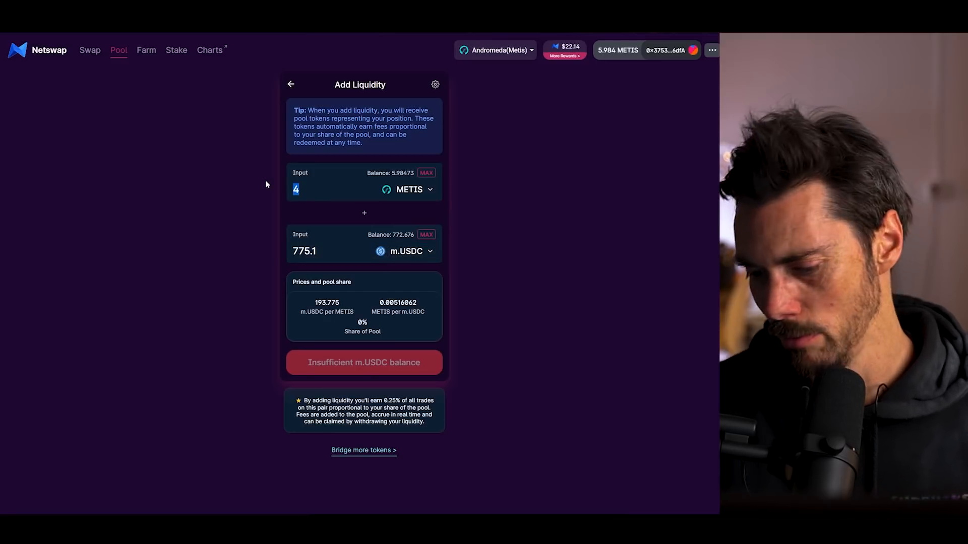
pyautogui.write('3')
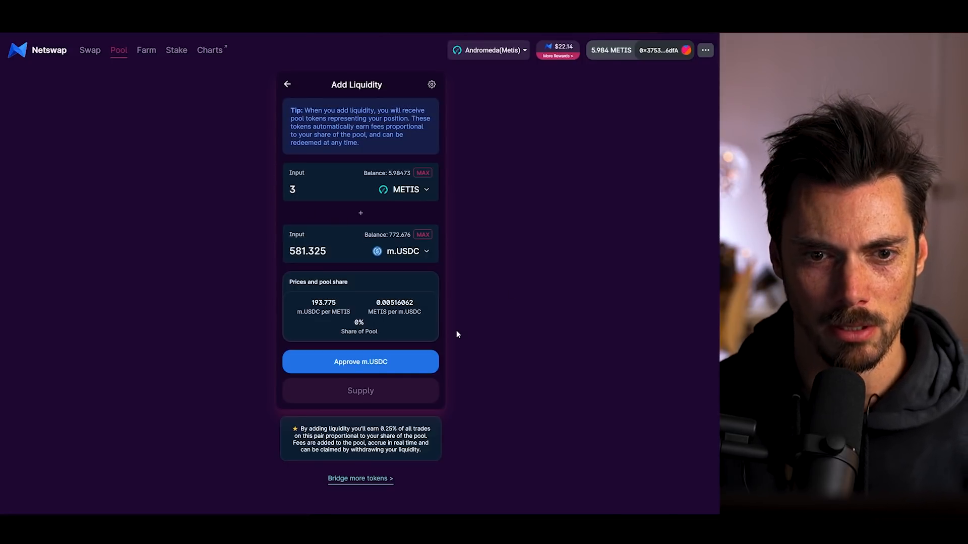
pyautogui.write('.5')
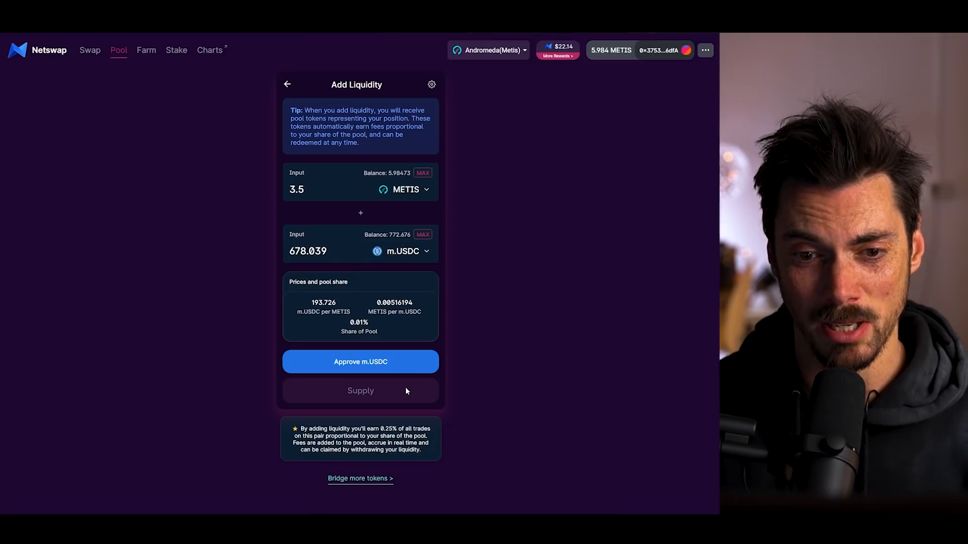
# Step: Approve m.USDC spending in MetaMask, supply the 3.5 METIS and matching m.USDC to the pool, and dismiss the submission notice
pyautogui.click(379, 363)
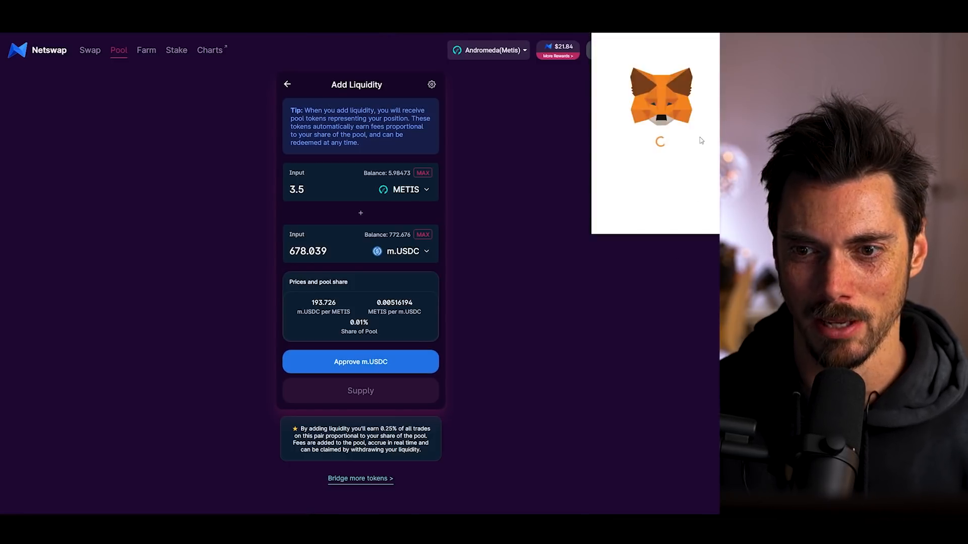
pyautogui.click(694, 218)
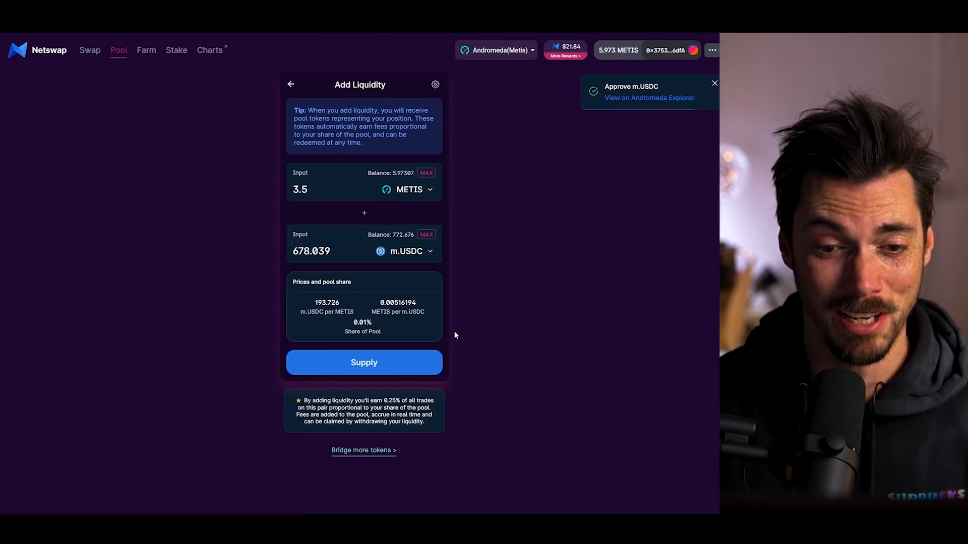
pyautogui.click(370, 364)
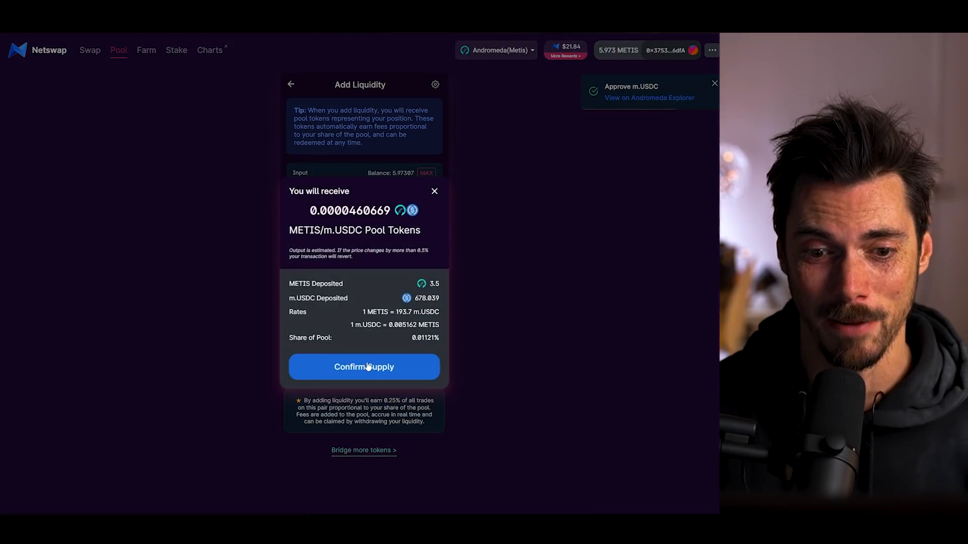
pyautogui.click(367, 366)
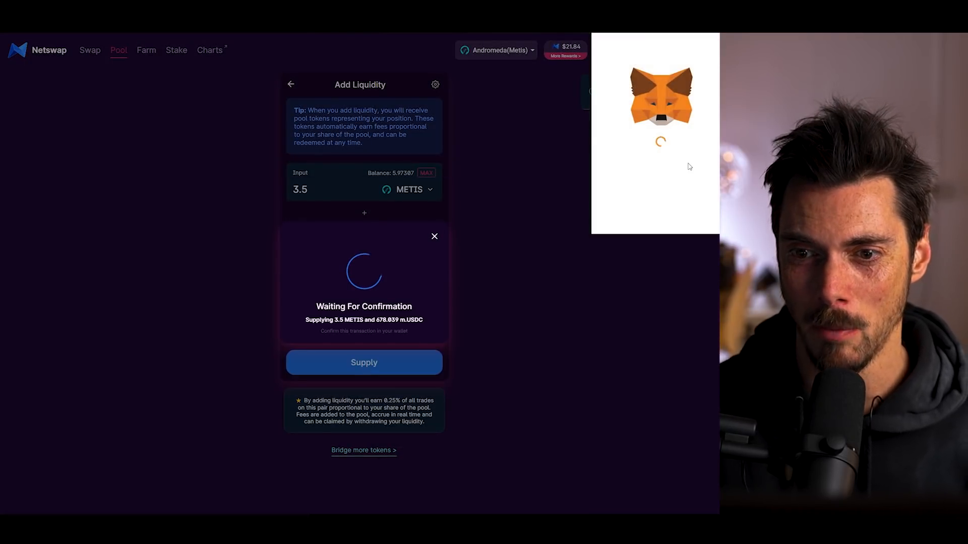
pyautogui.scroll(-3, 690, 174)
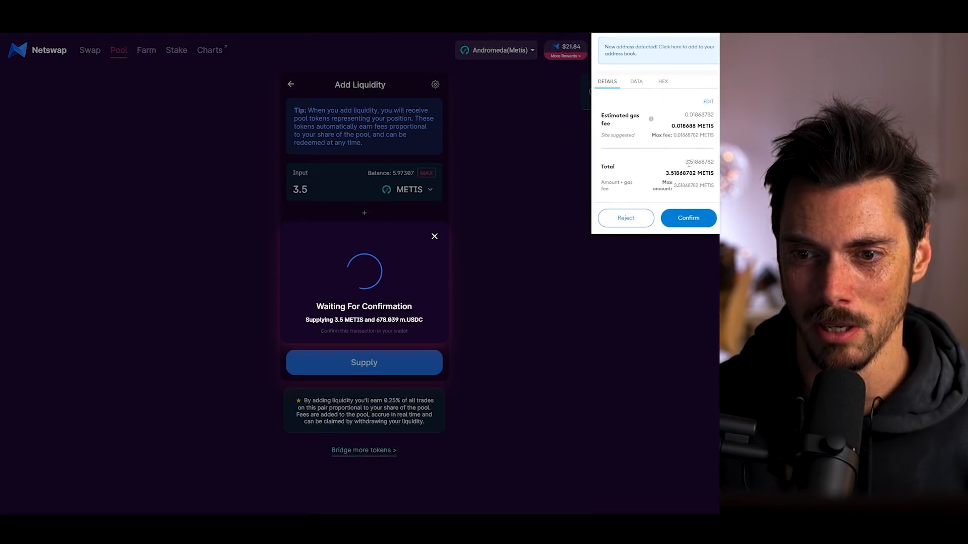
pyautogui.click(688, 218)
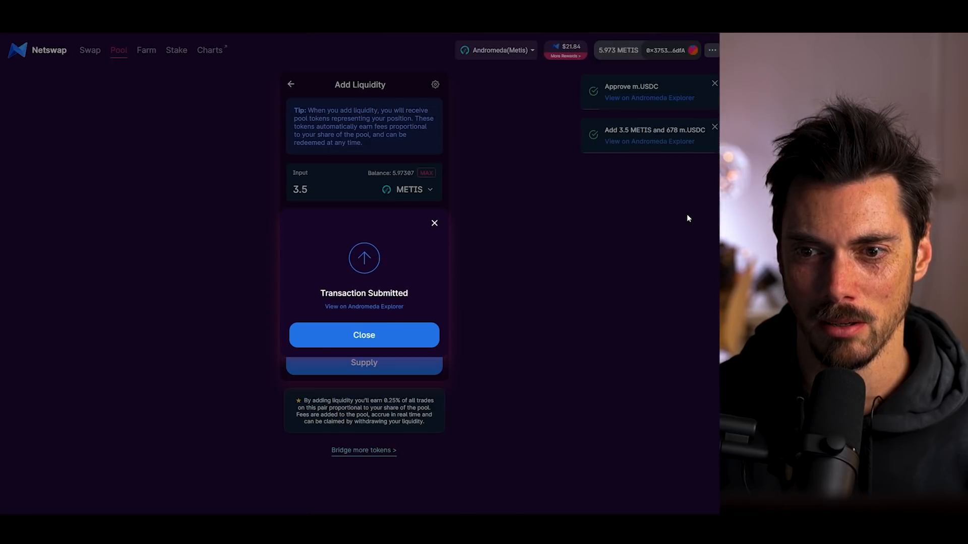
pyautogui.click(391, 340)
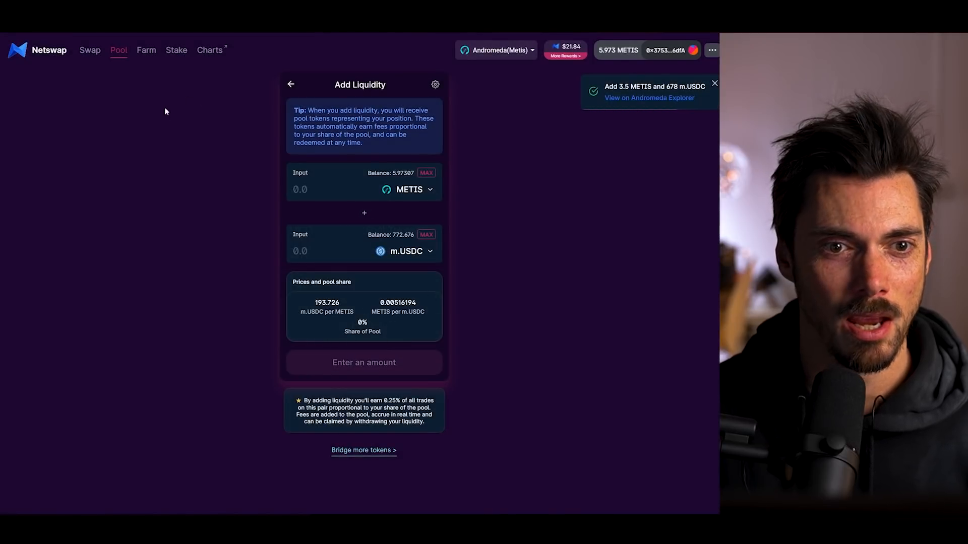
# Step: In the Metis/m.USDC farm, enter the maximum pool-token balance for staking and approve NLP access in MetaMask
pyautogui.moveTo(164, 114); pyautogui.dragTo(160, 103)
pyautogui.click(171, 51)
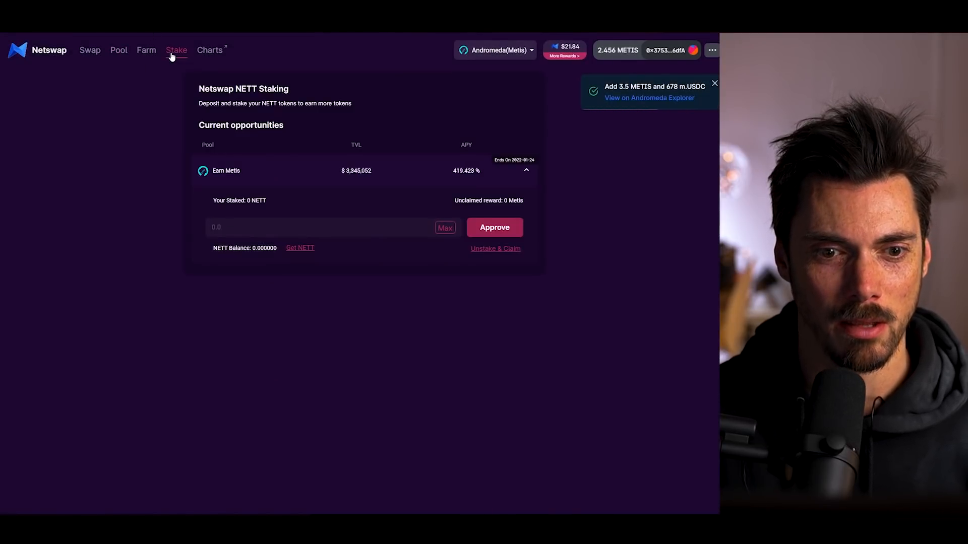
pyautogui.click(144, 52)
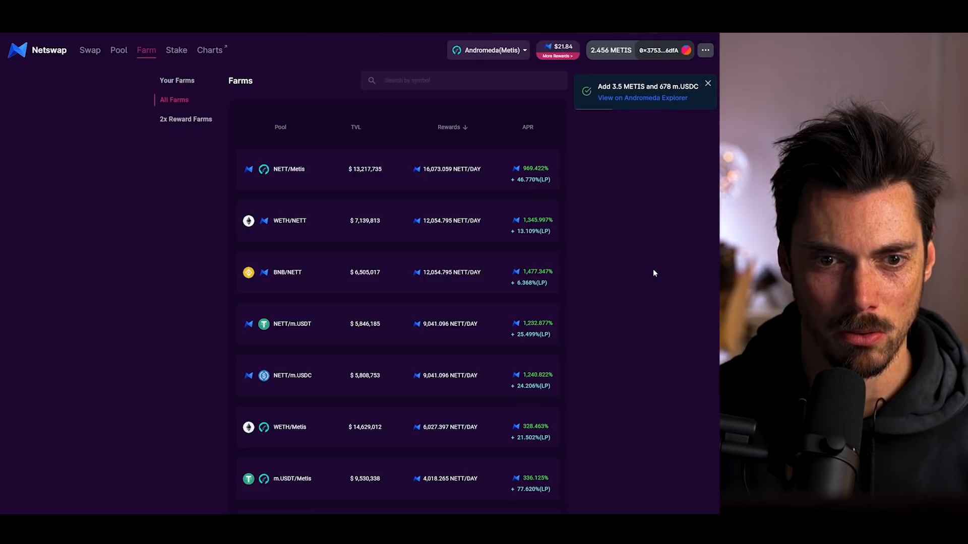
pyautogui.scroll(-4, 653, 273)
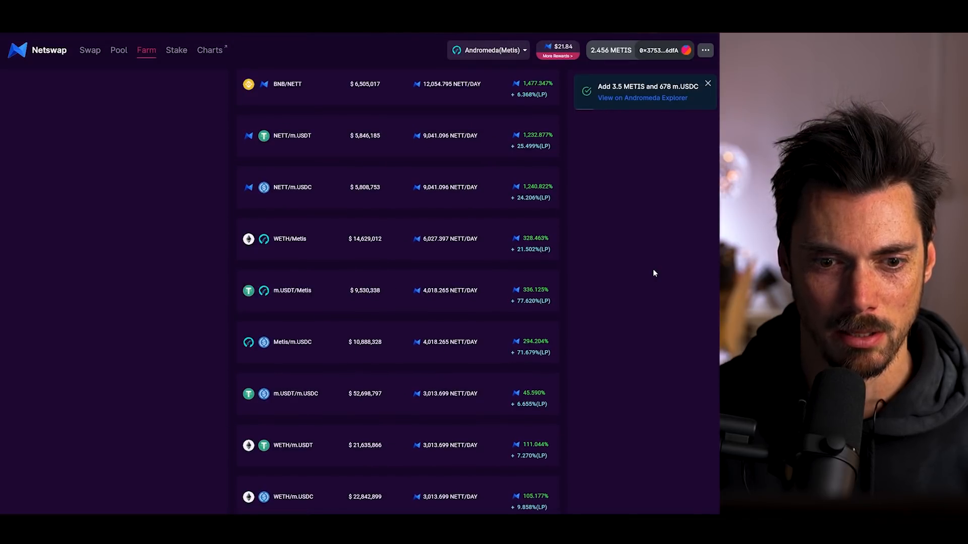
pyautogui.click(416, 349)
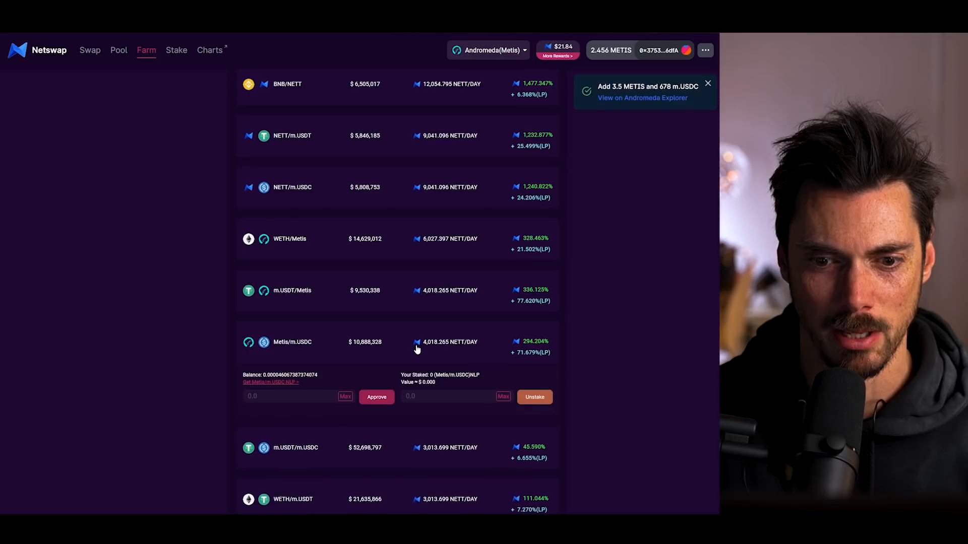
pyautogui.click(345, 397)
pyautogui.click(375, 398)
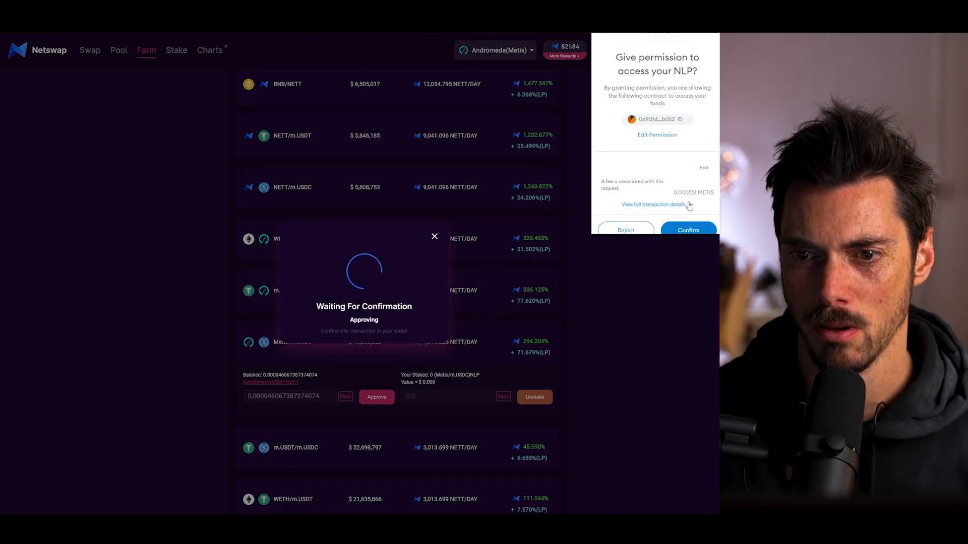
pyautogui.click(691, 220)
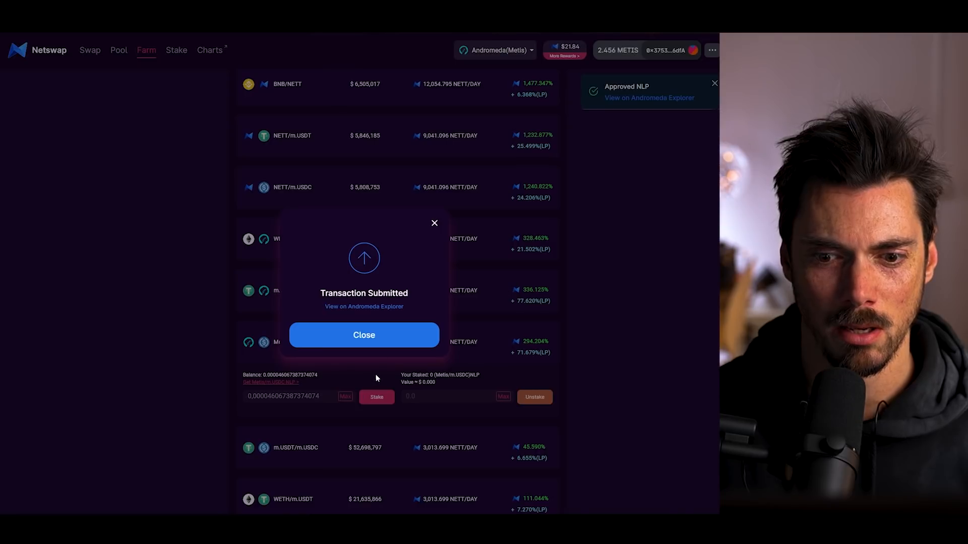
pyautogui.click(399, 340)
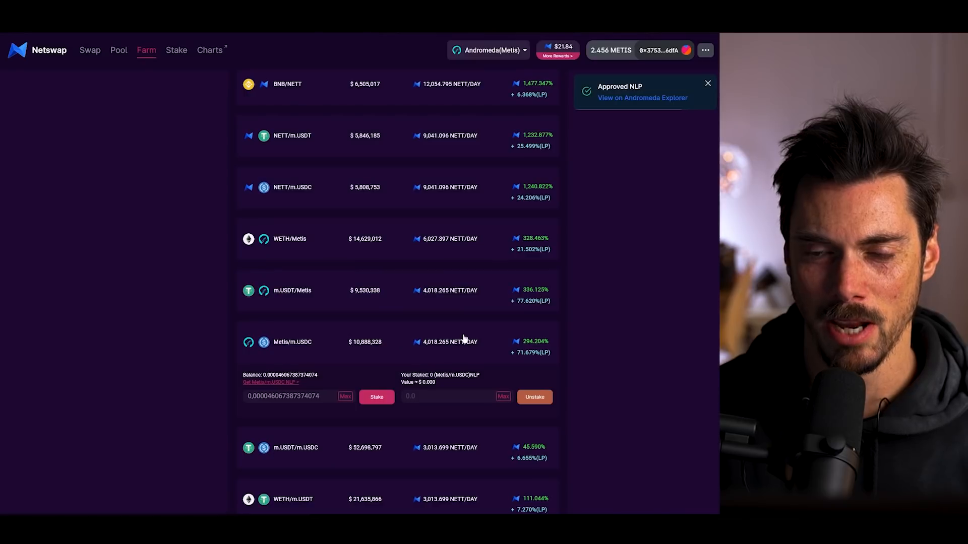
pyautogui.scroll(4, 633, 377)
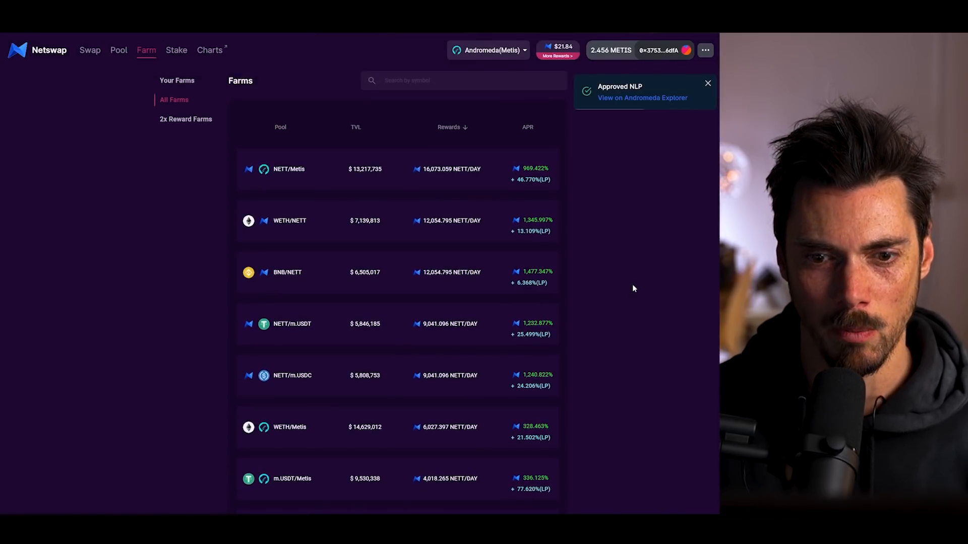
pyautogui.scroll(-5, 633, 289)
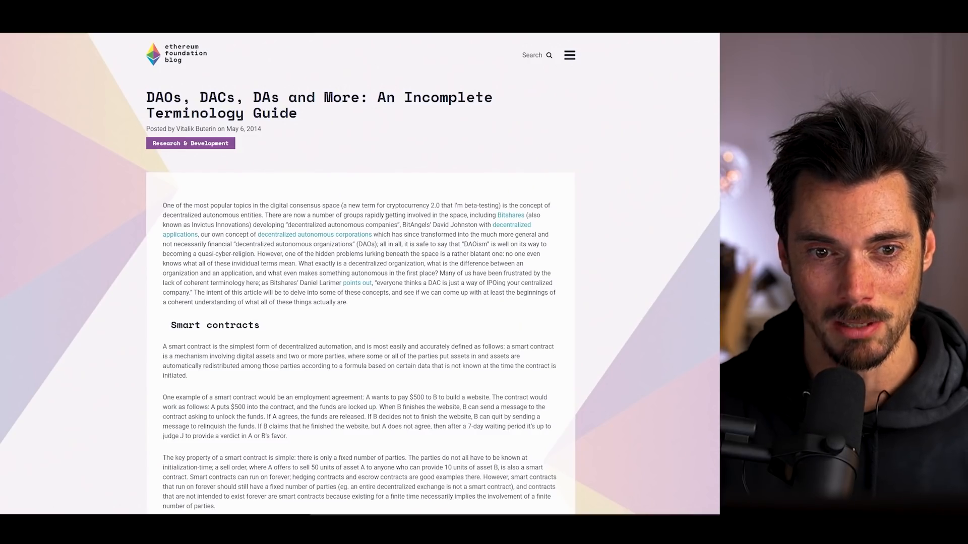
pyautogui.scroll(-4, 418, 225)
pyautogui.scroll(4, 418, 225)
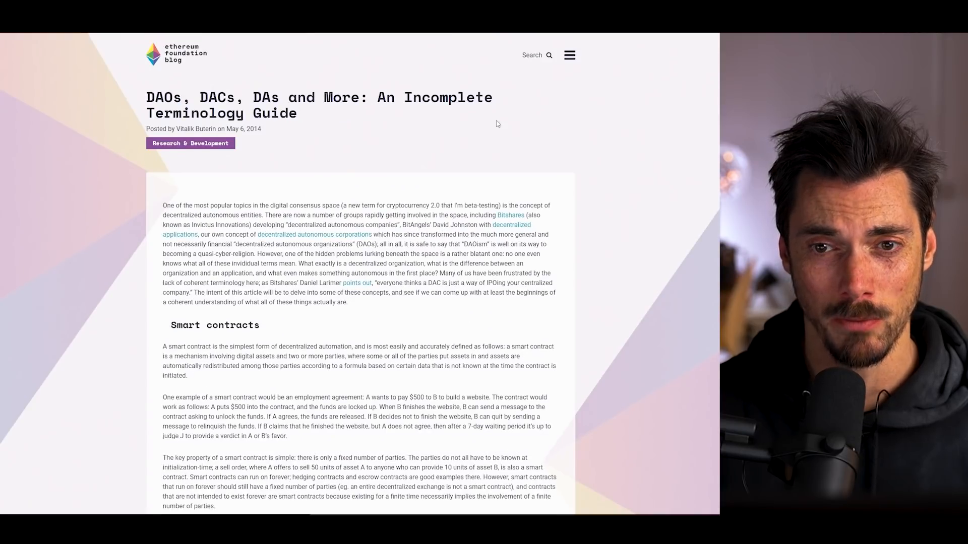